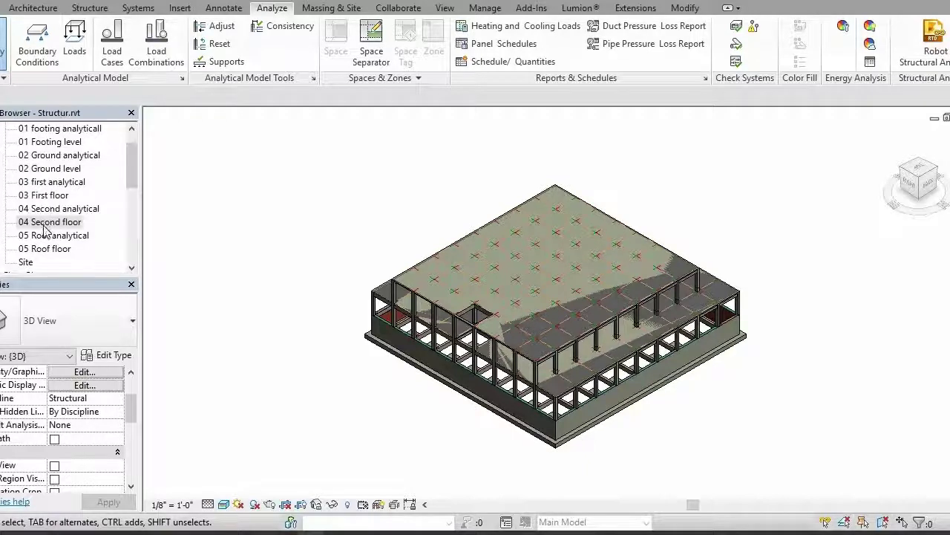
scroll(43, 229, up, 1)
scroll(45, 230, down, 1)
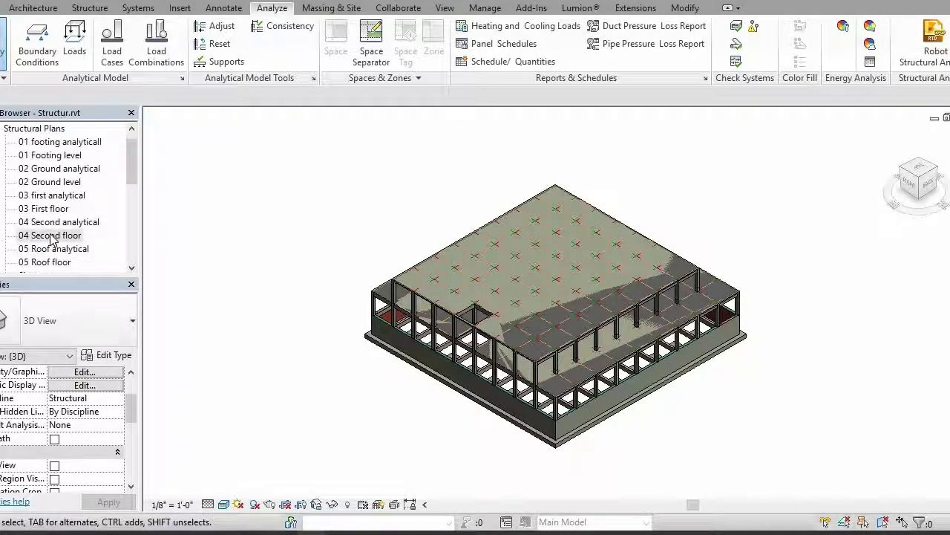
double_click(66, 236)
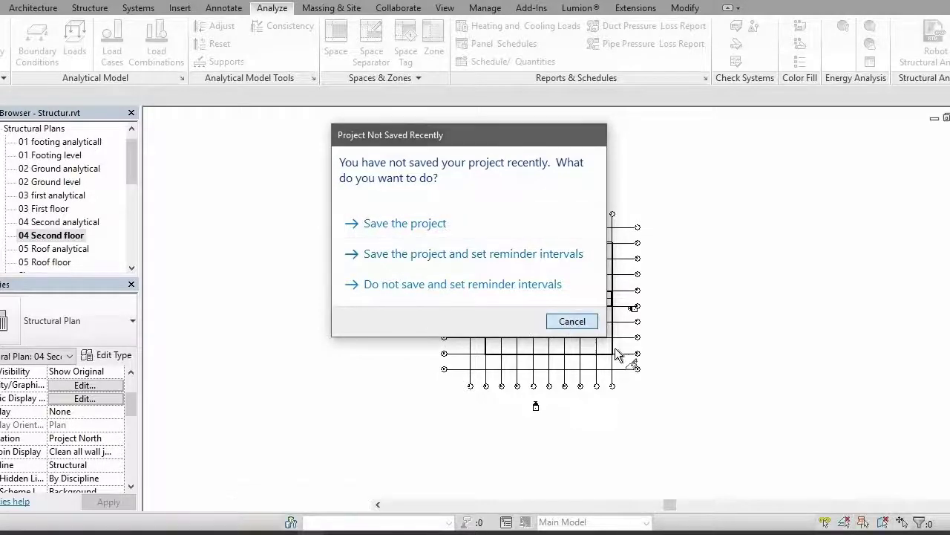
click(563, 325)
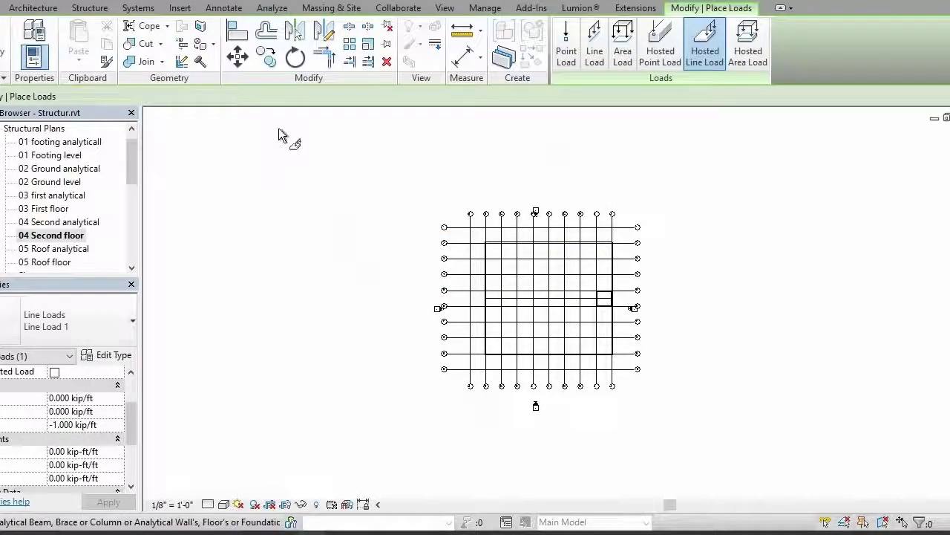
click(624, 50)
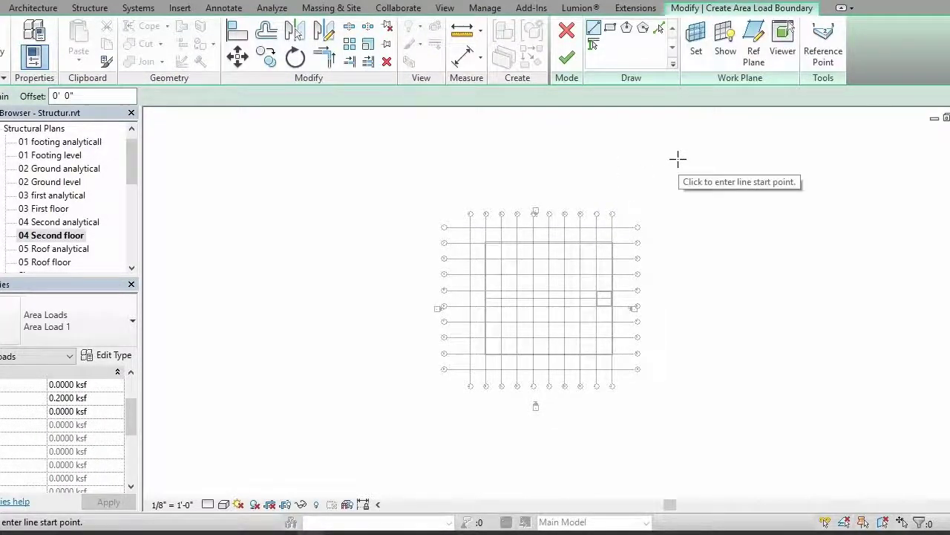
click(693, 41)
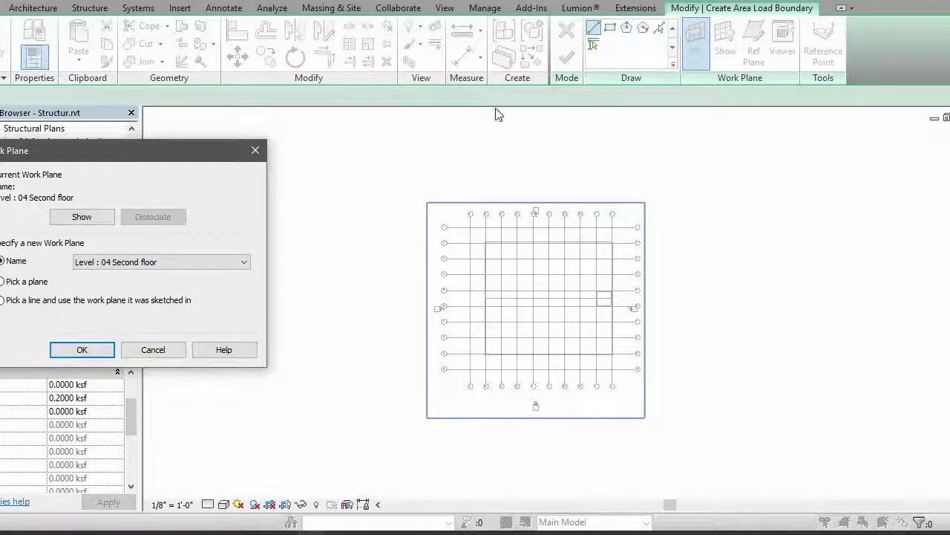
click(256, 151)
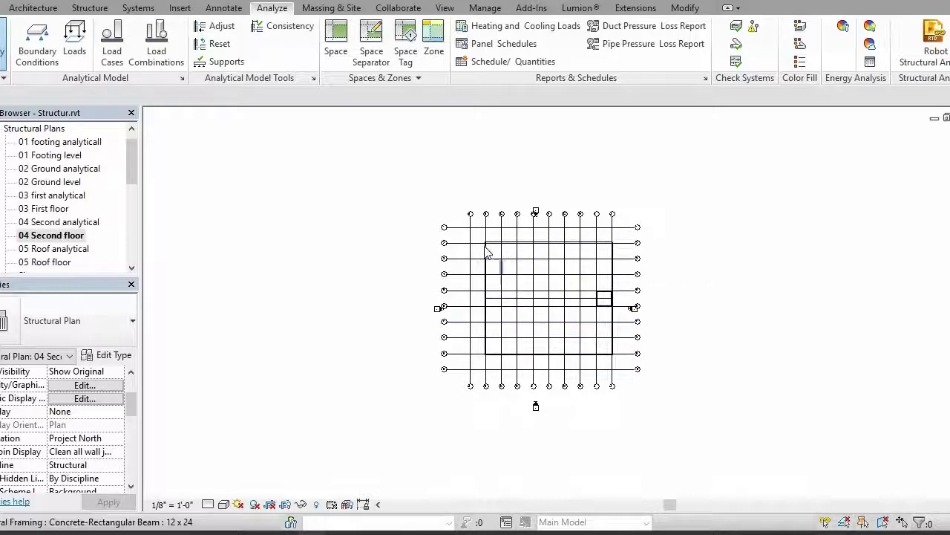
scroll(470, 217, up, 3)
scroll(473, 231, up, 3)
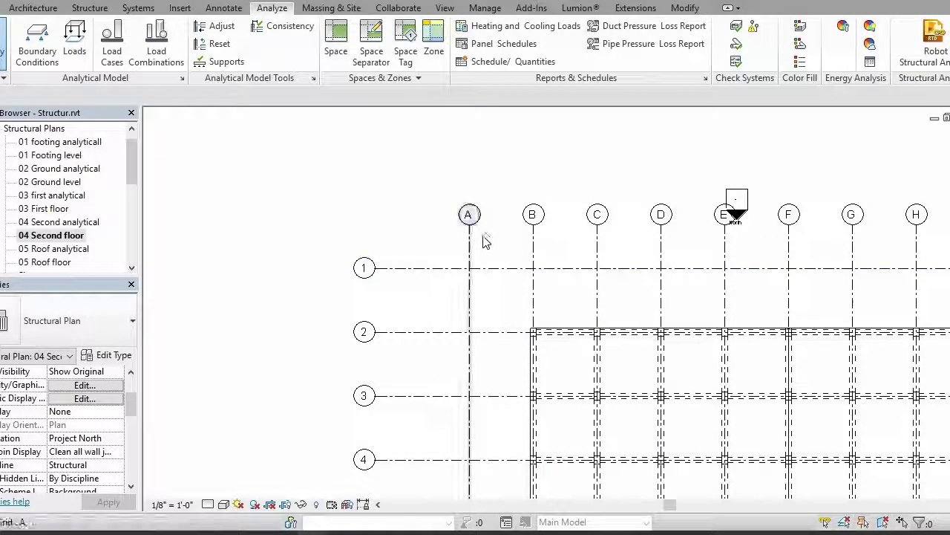
scroll(740, 242, down, 5)
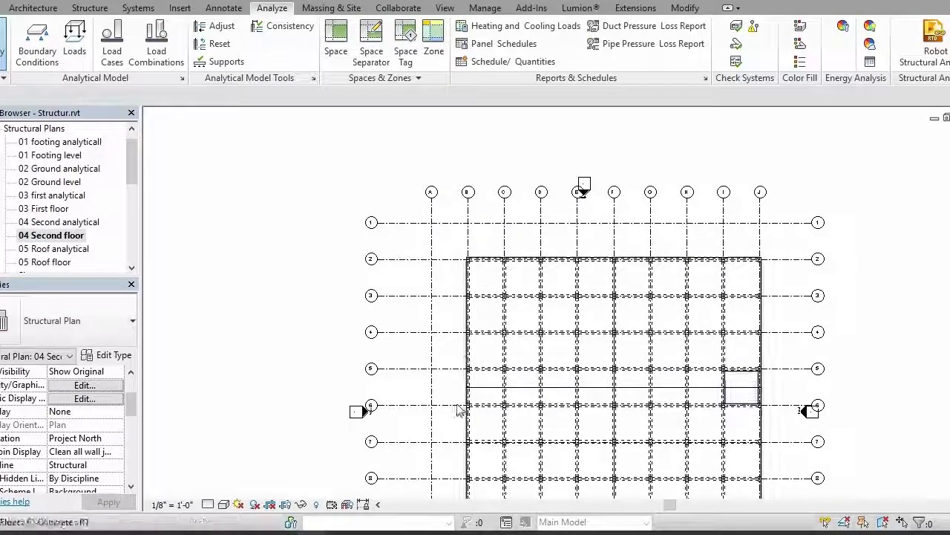
middle_drag(366, 276, 349, 146)
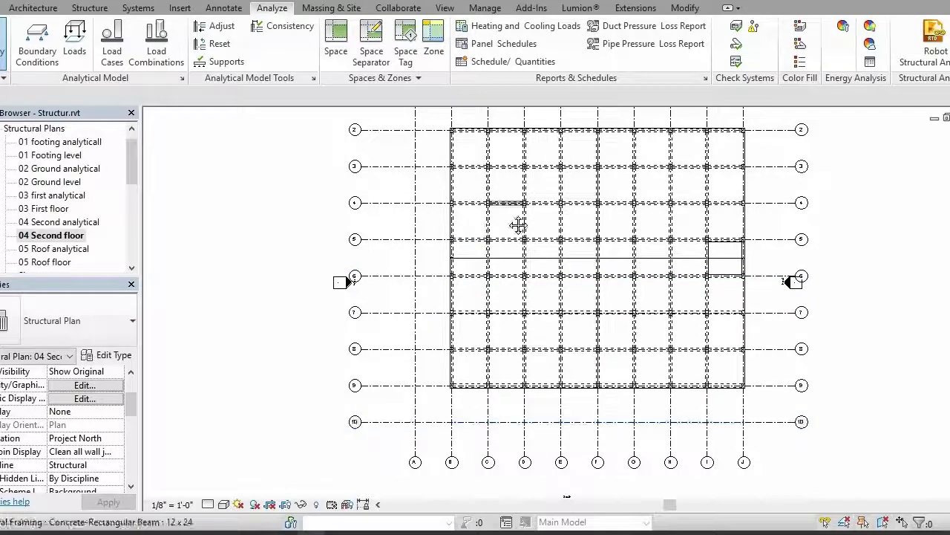
middle_drag(515, 223, 514, 302)
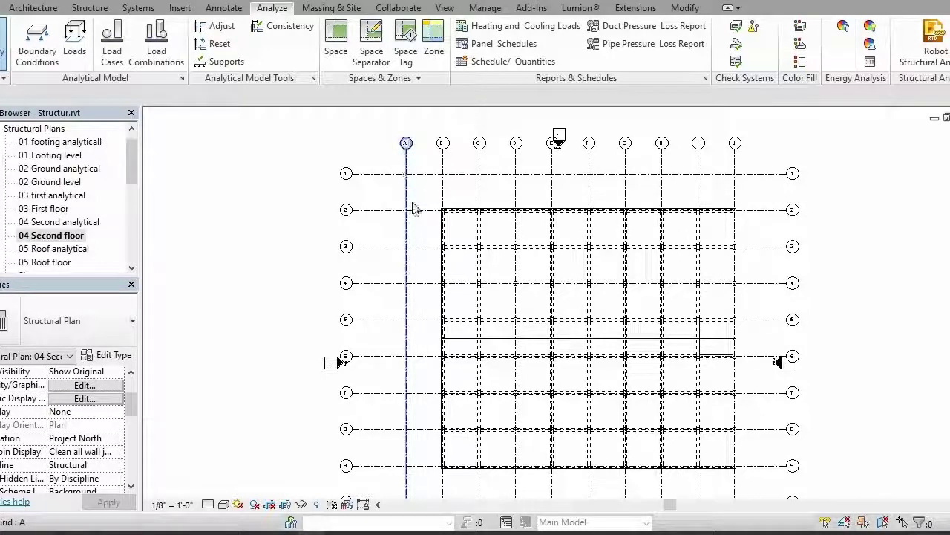
- Start an area load from the 03 First floor plan, set its work plane to Grid : A, and open the West elevation for sketching
double_click(51, 210)
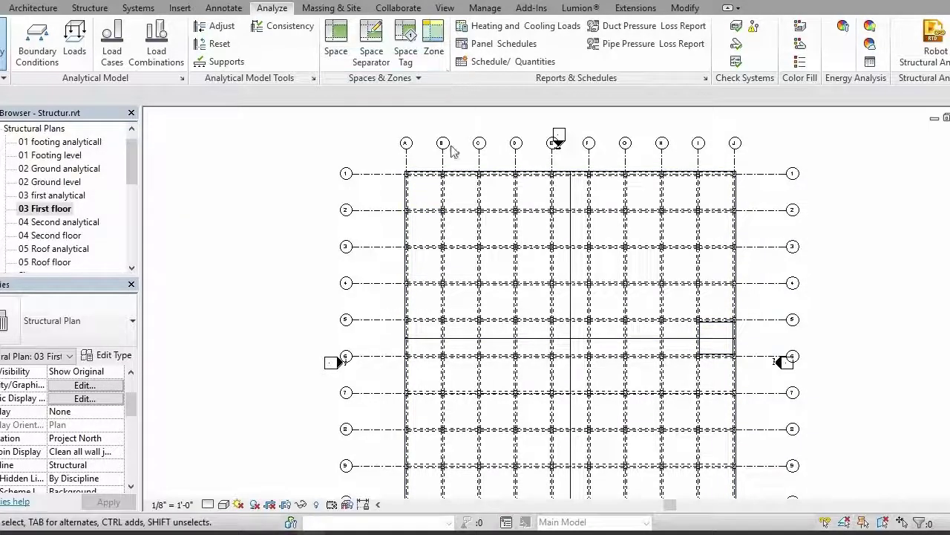
click(74, 37)
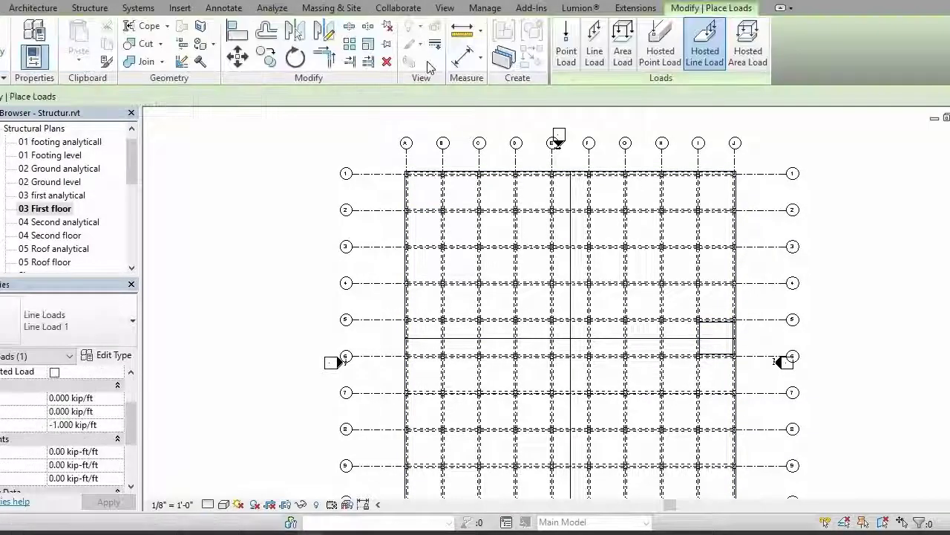
click(621, 43)
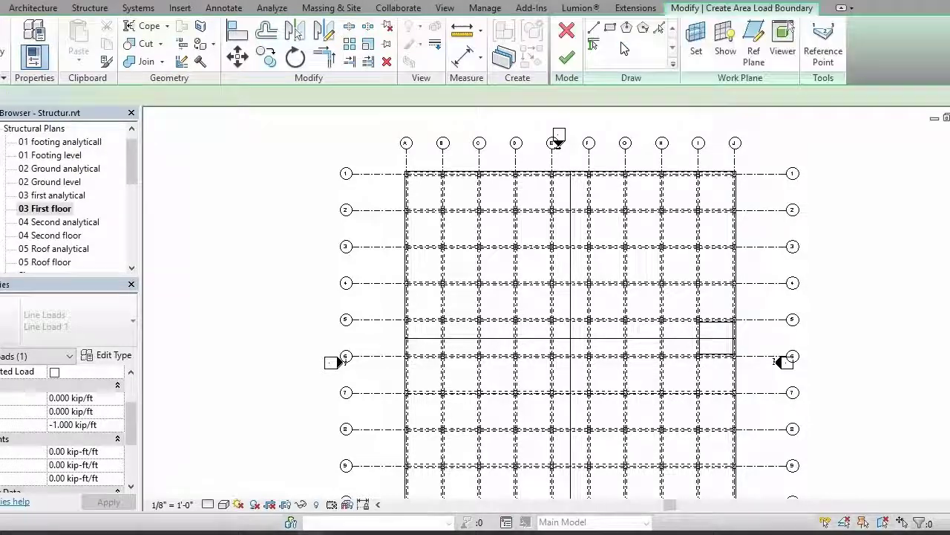
click(695, 41)
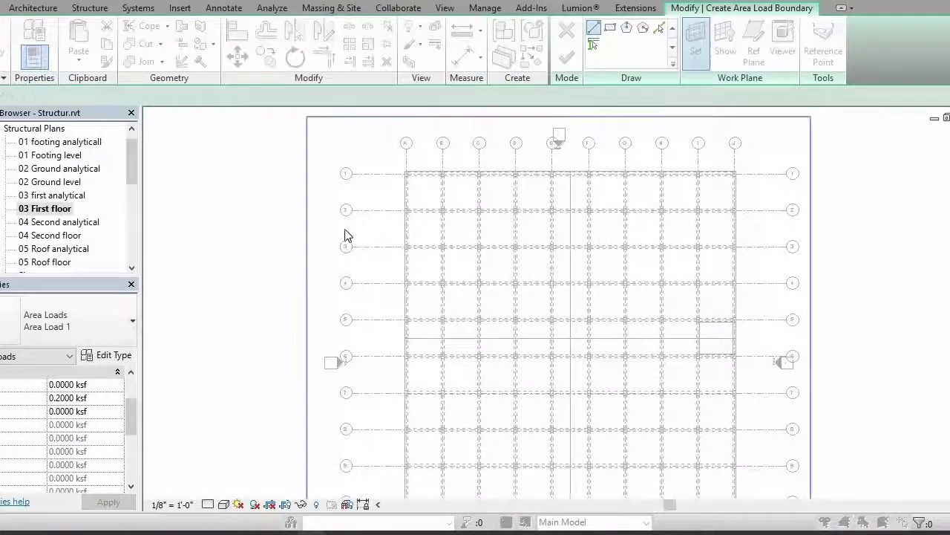
click(235, 265)
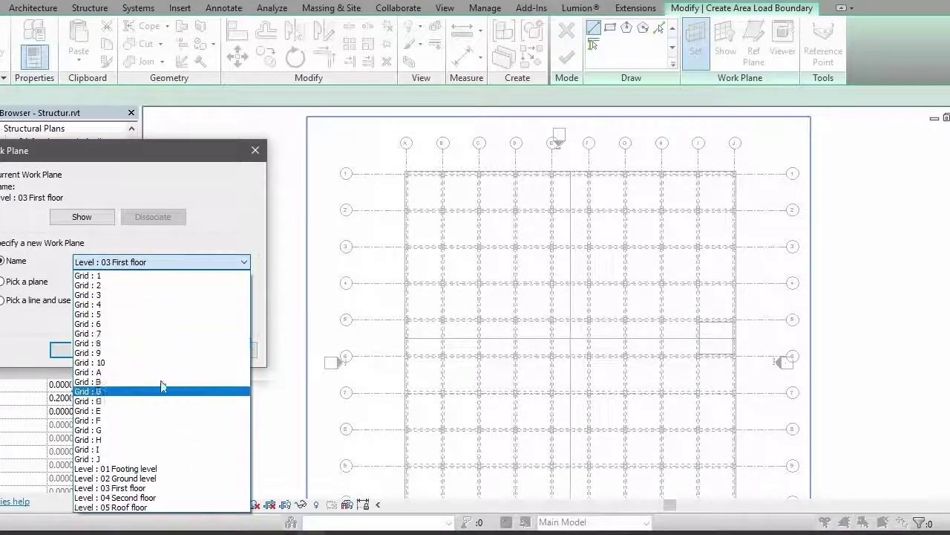
click(161, 371)
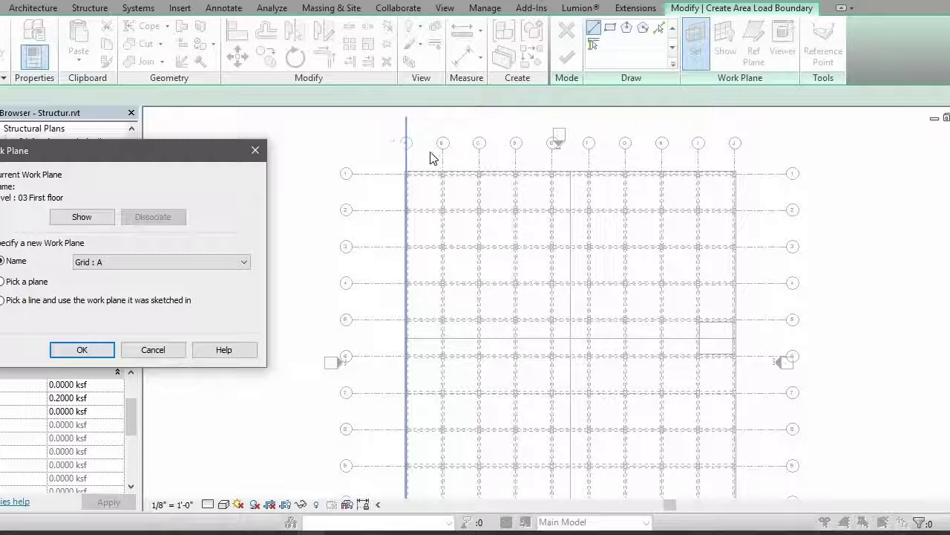
click(78, 349)
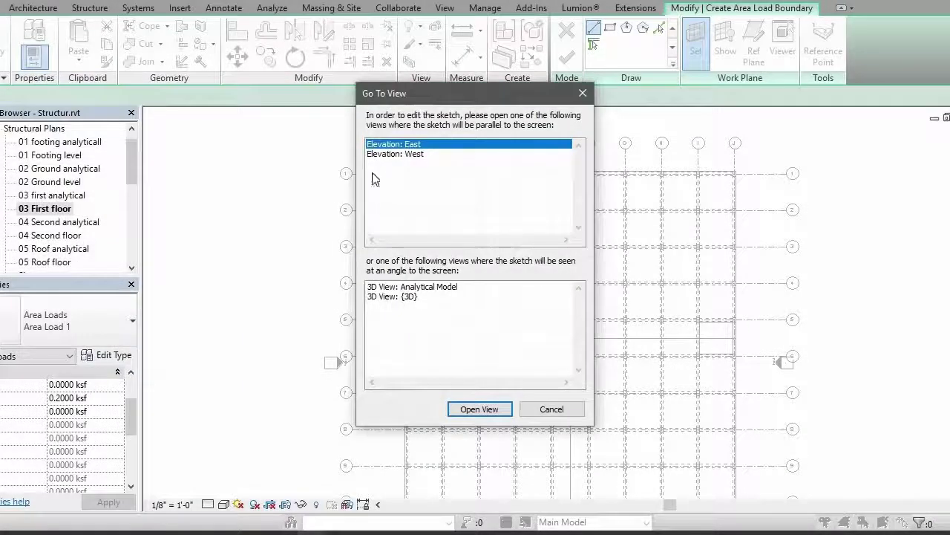
click(418, 155)
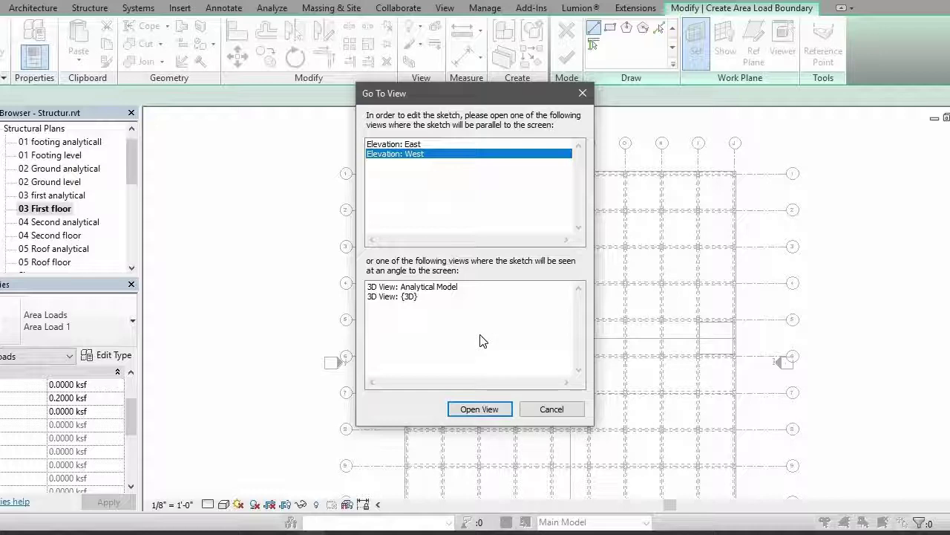
click(484, 410)
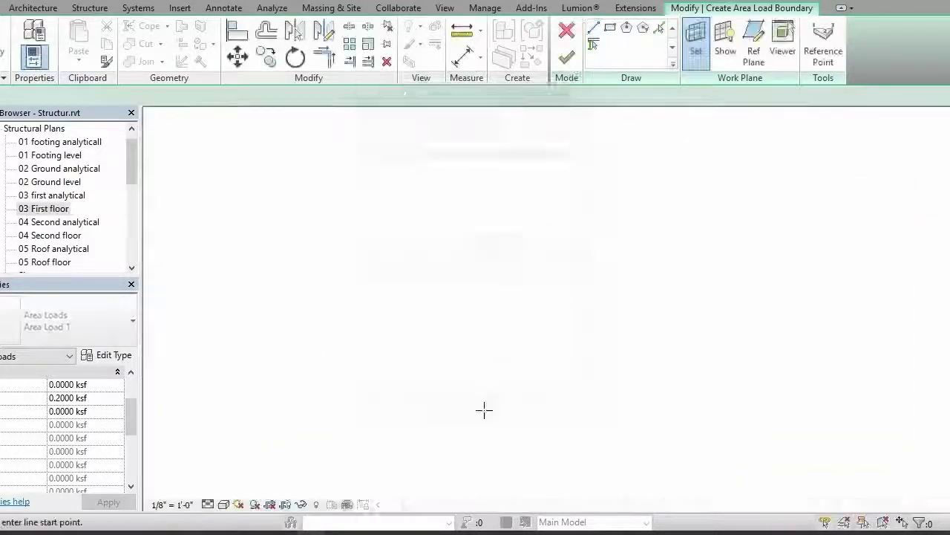
- Sketch and finish a rectangular area load boundary from First floor down to Ground level across the full building width, about 109' 3" wide
scroll(480, 329, down, 3)
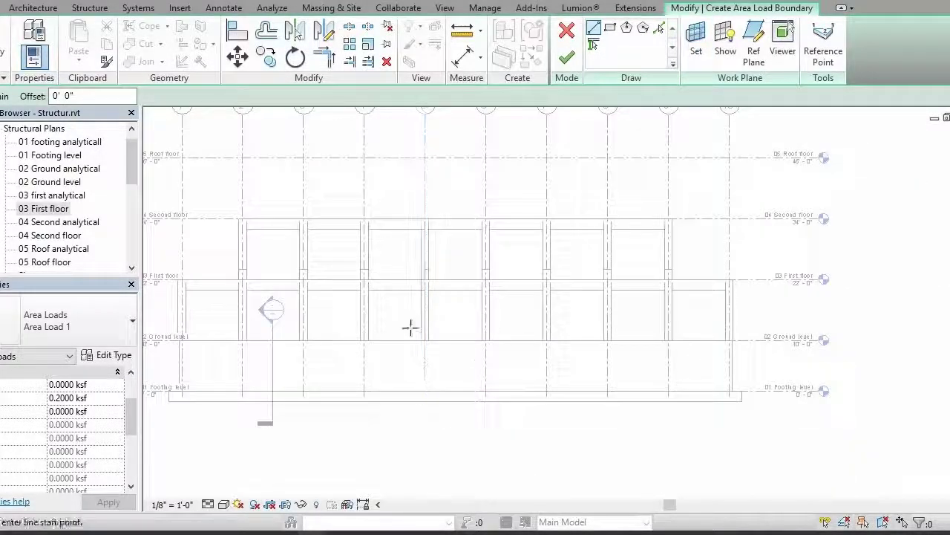
click(177, 281)
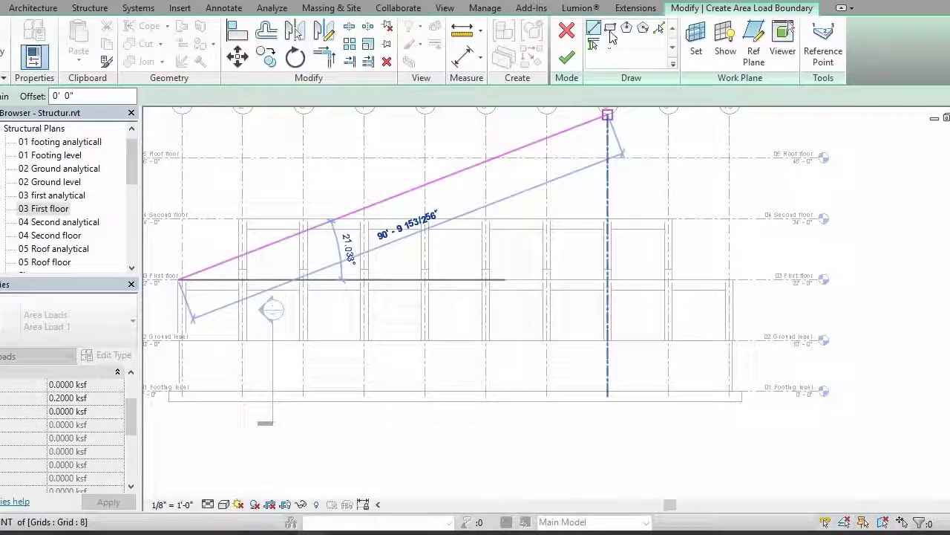
click(609, 30)
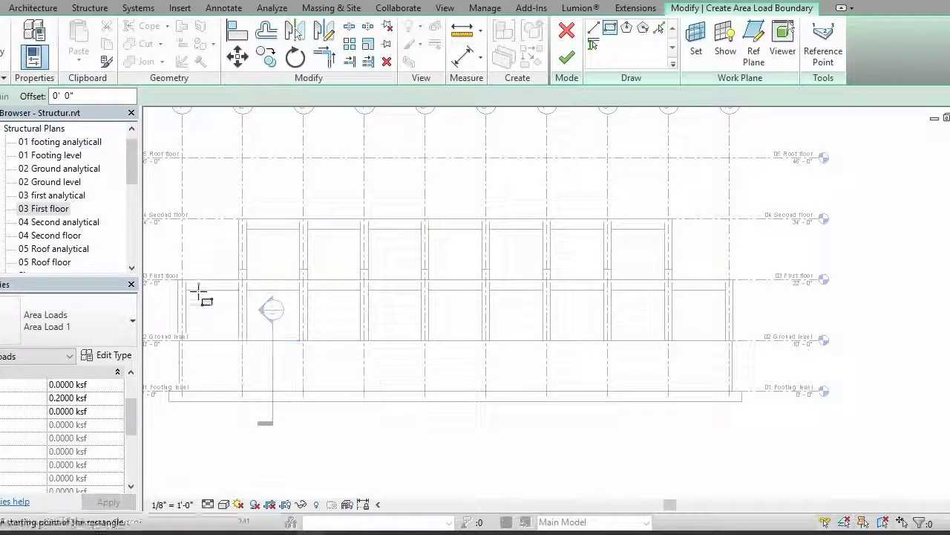
click(178, 281)
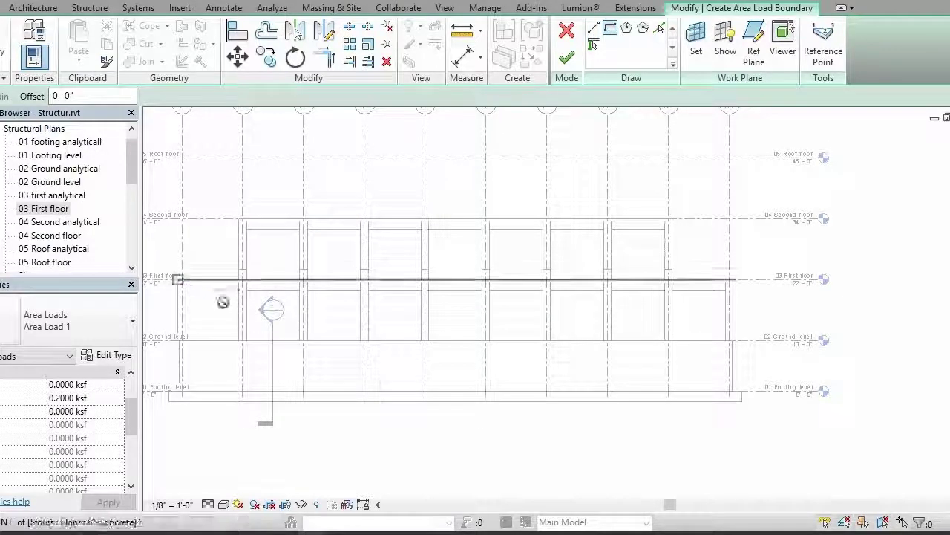
click(732, 340)
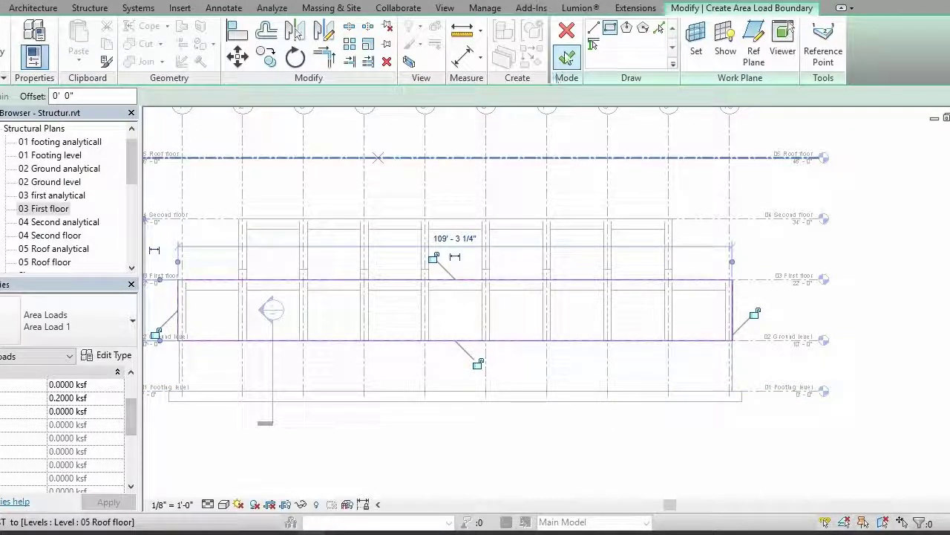
click(566, 57)
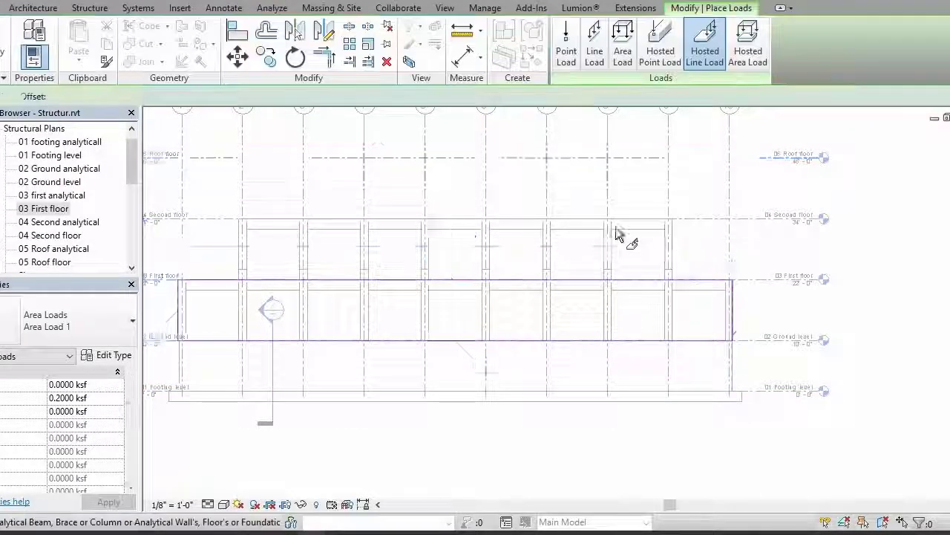
- In the 3D view, set the west face area load's X force to 0.1 ksf and its Y force to 0 ksf
click(221, 2)
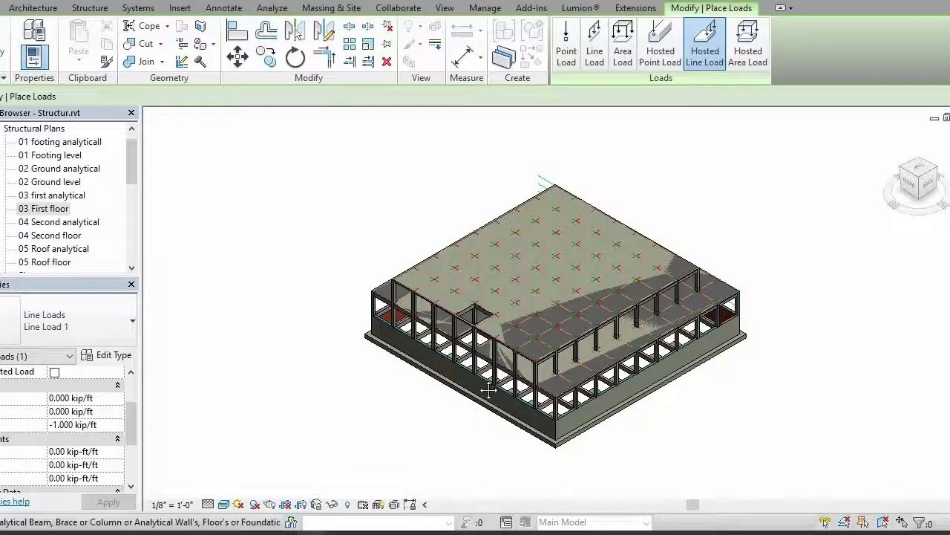
middle_drag(486, 391, 440, 354)
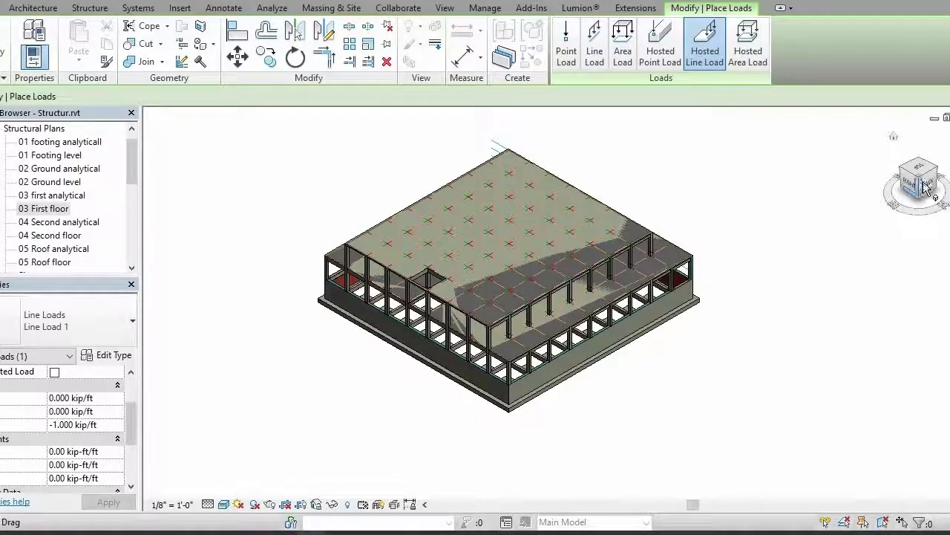
mouse_move(923, 195)
mouse_down()
mouse_move(900, 204)
mouse_move(880, 190)
mouse_move(863, 223)
mouse_move(855, 212)
mouse_move(884, 188)
mouse_up()
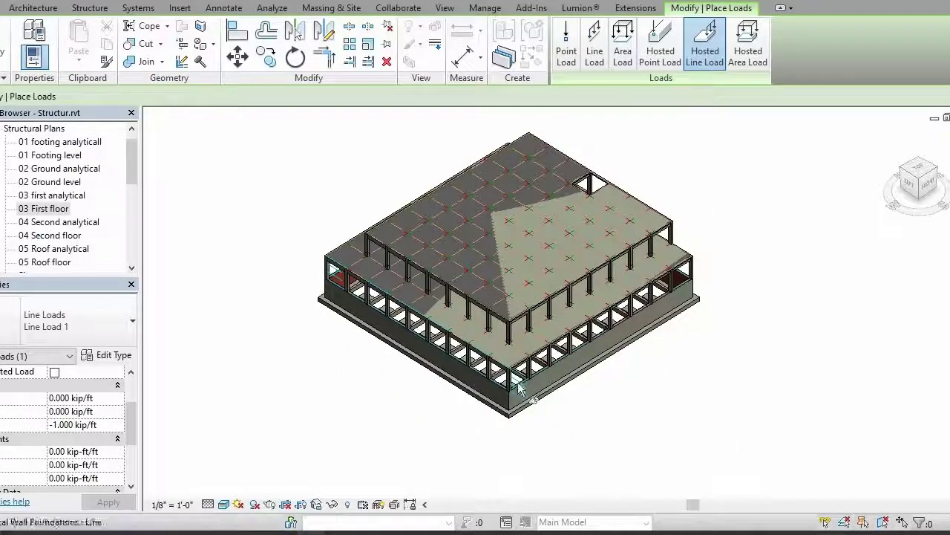
key(Escape)
key(Escape)
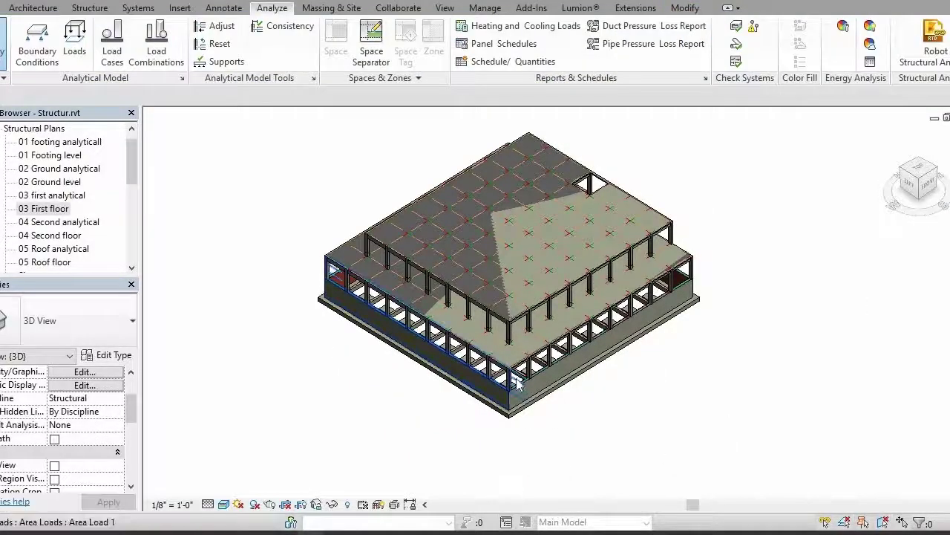
scroll(516, 378, up, 4)
scroll(516, 378, up, 3)
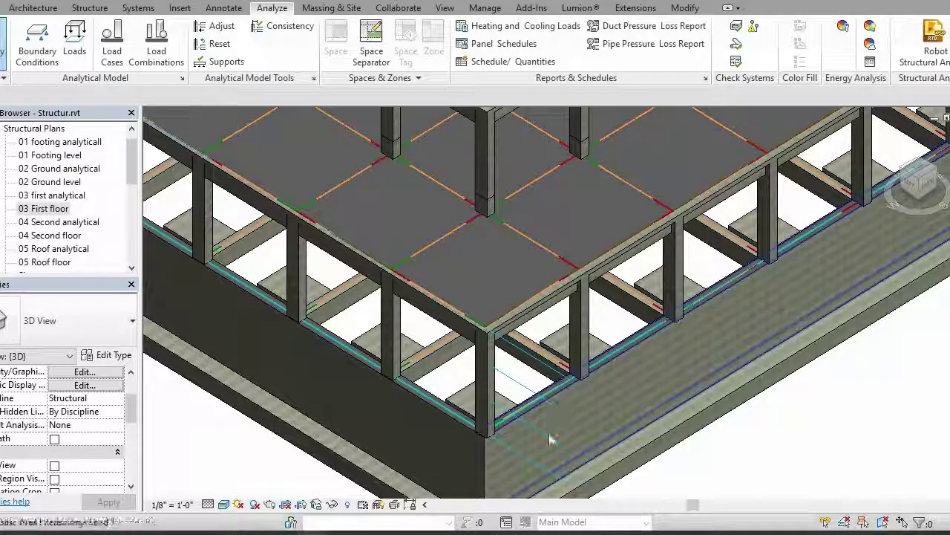
click(568, 382)
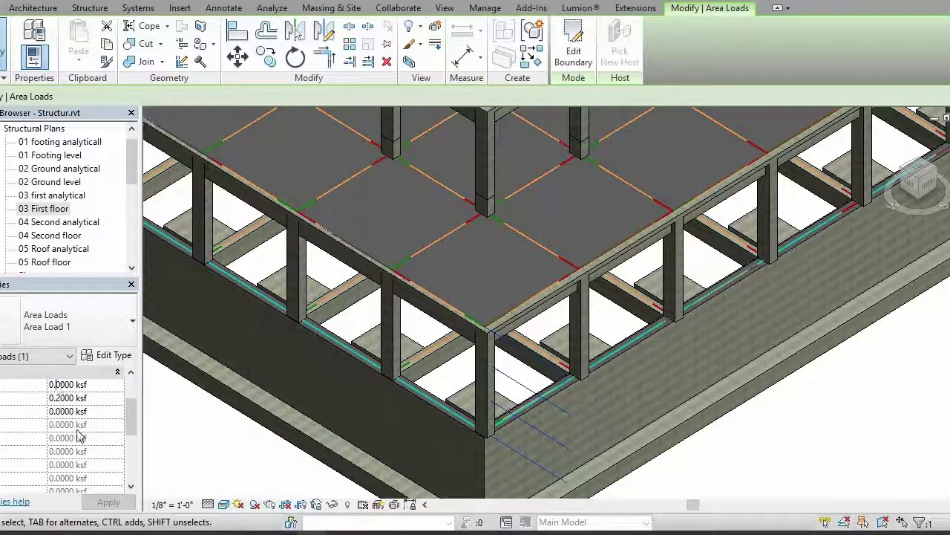
key(Delete)
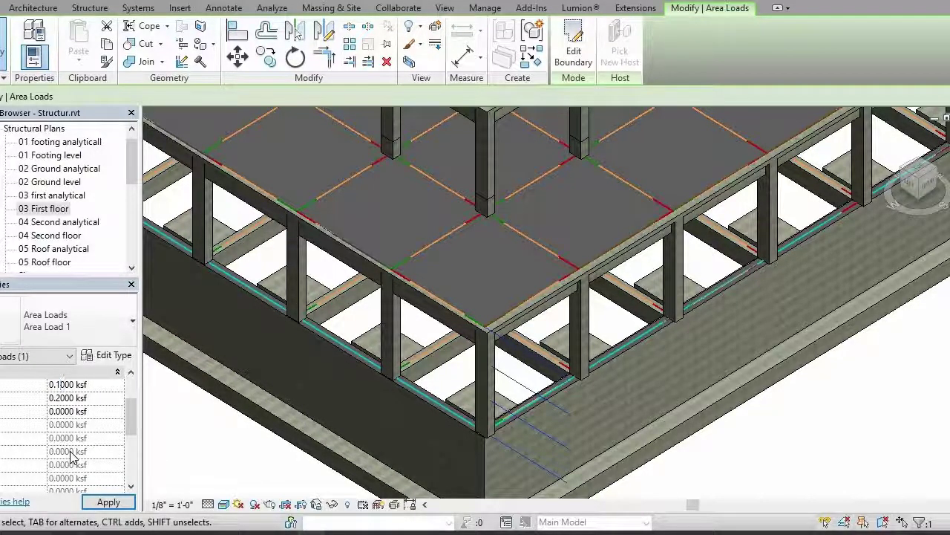
click(63, 398)
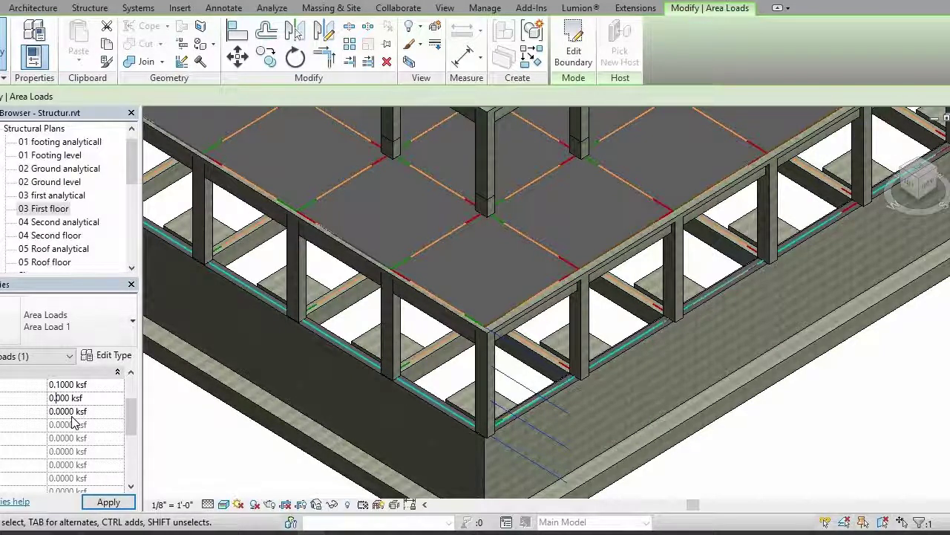
click(104, 502)
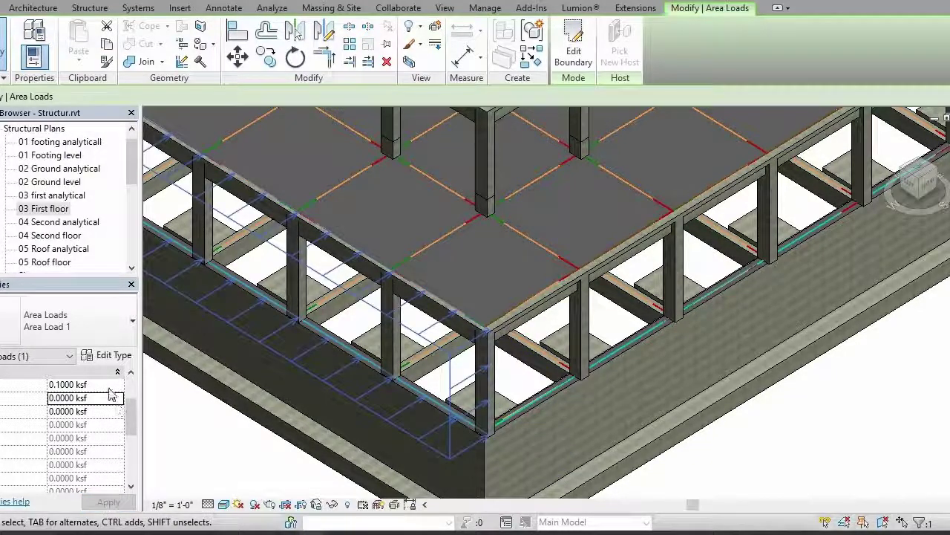
scroll(439, 300, down, 3)
middle_drag(323, 276, 328, 392)
scroll(342, 397, down, 1)
middle_drag(378, 419, 404, 381)
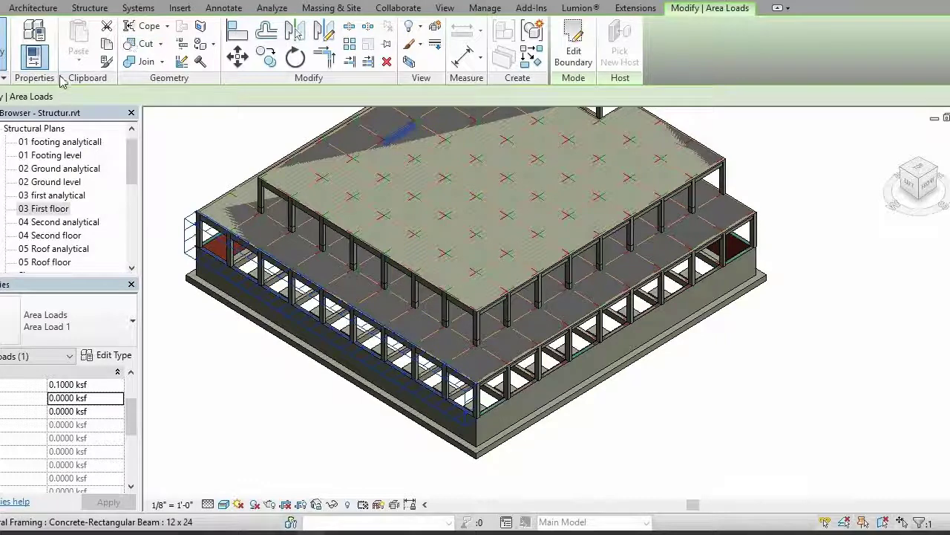
- Start an area load from the 04 Second floor plan, set its work plane to Grid : B, and open the West elevation for sketching
double_click(52, 235)
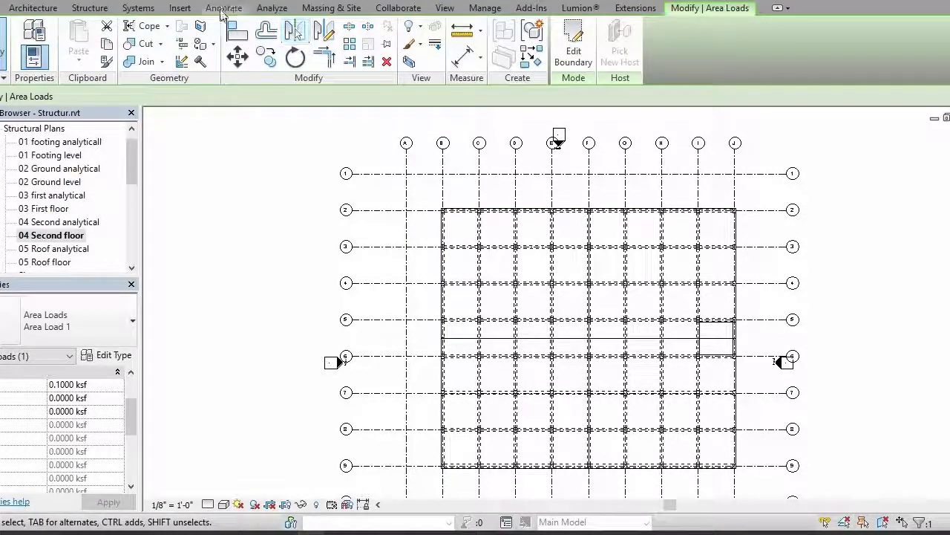
click(266, 8)
click(72, 30)
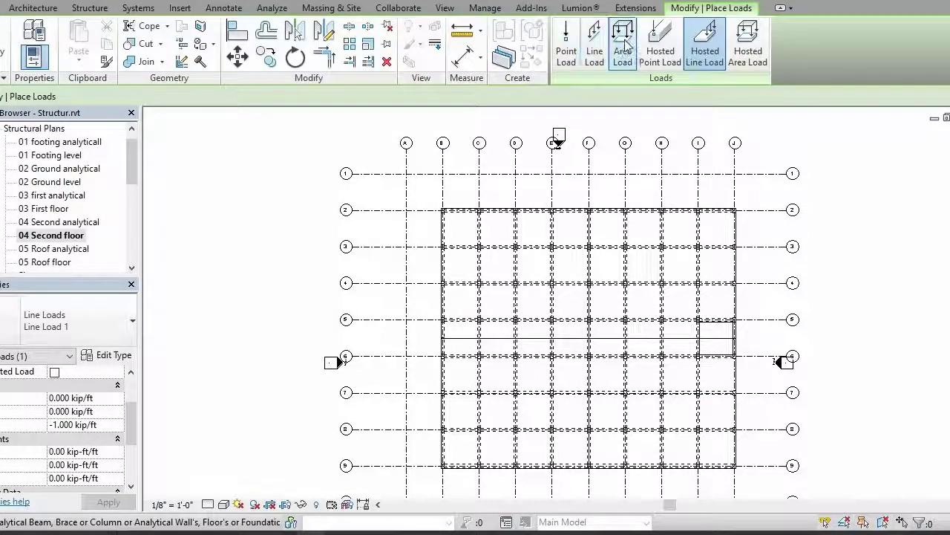
click(624, 45)
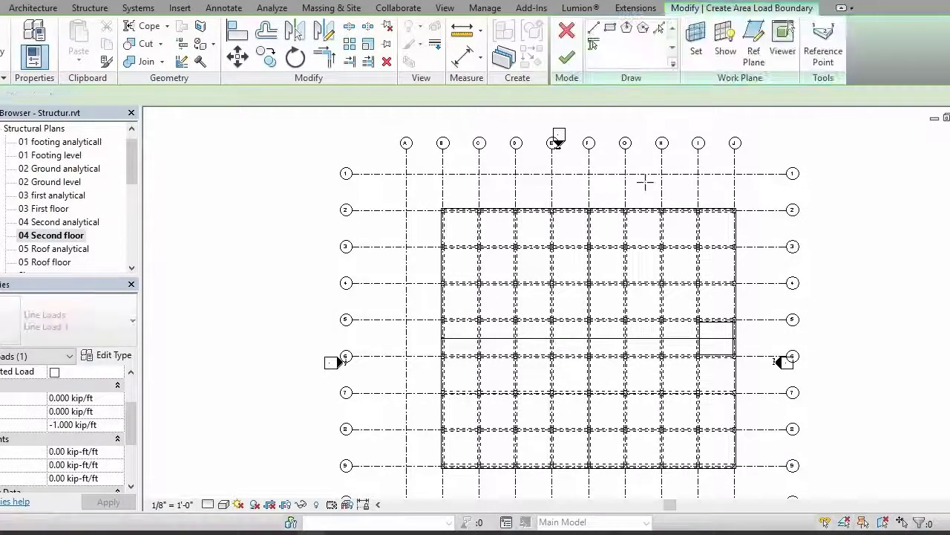
click(696, 41)
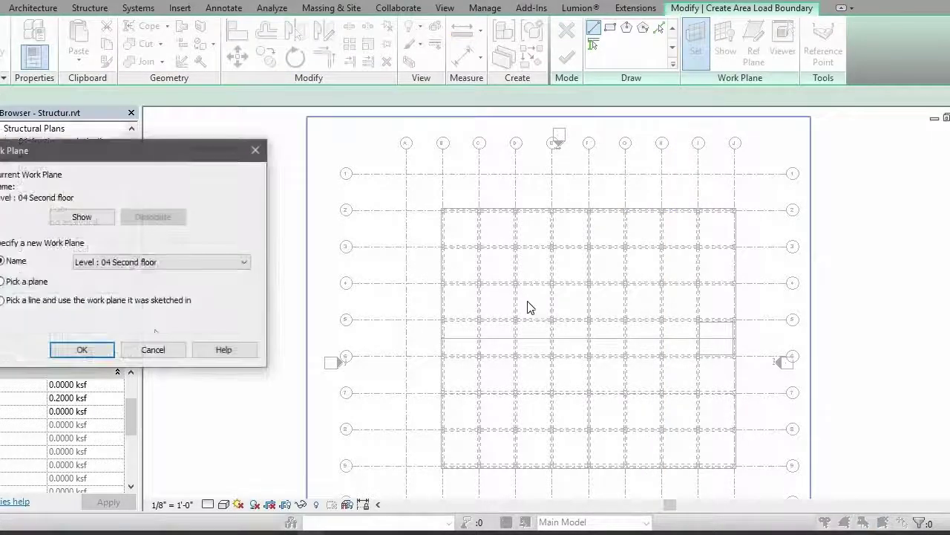
click(227, 260)
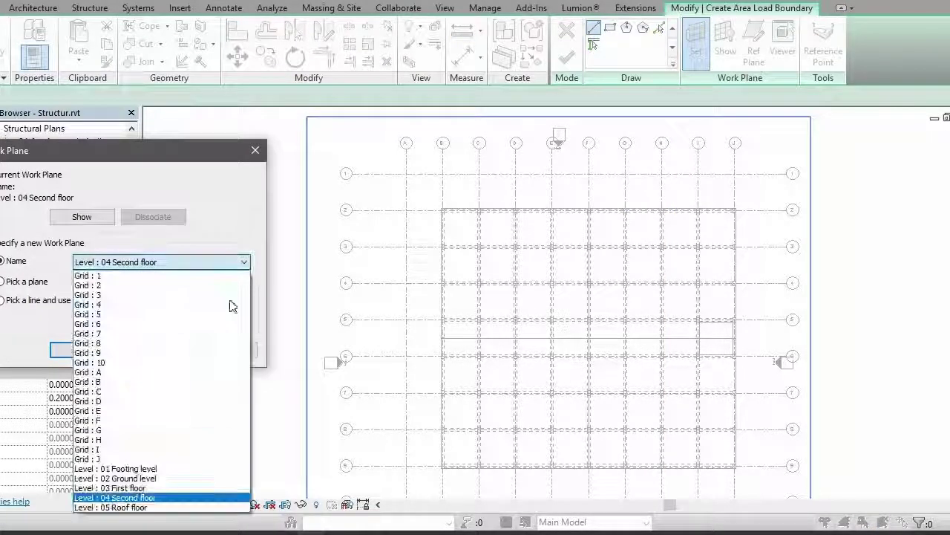
click(182, 381)
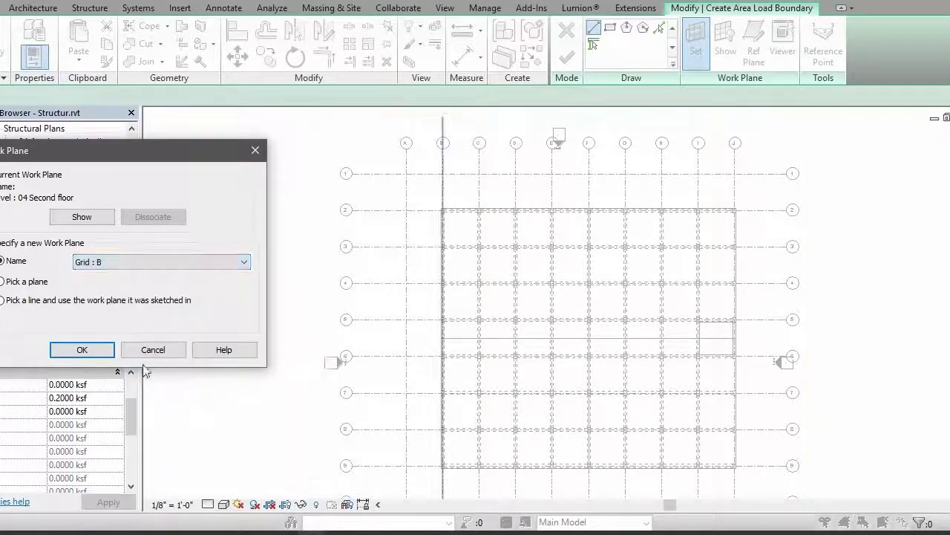
click(81, 350)
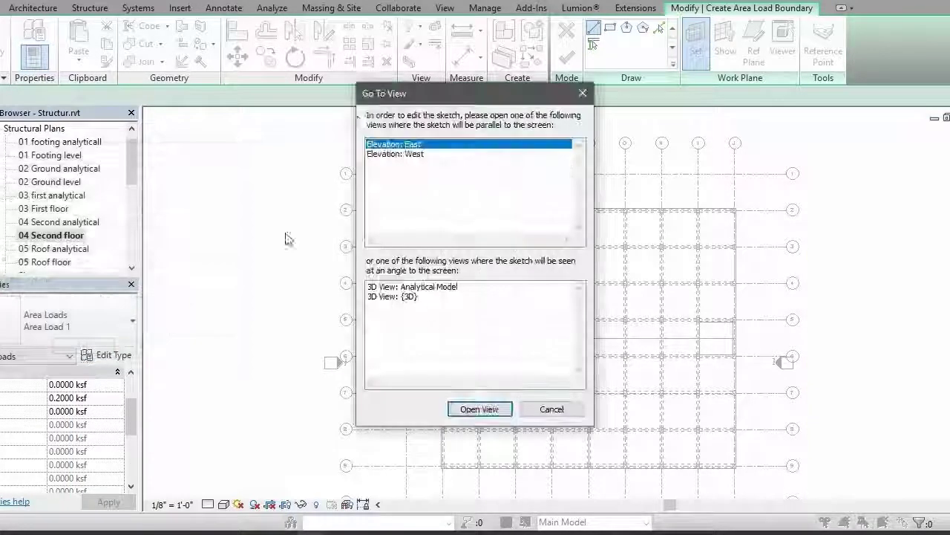
click(401, 155)
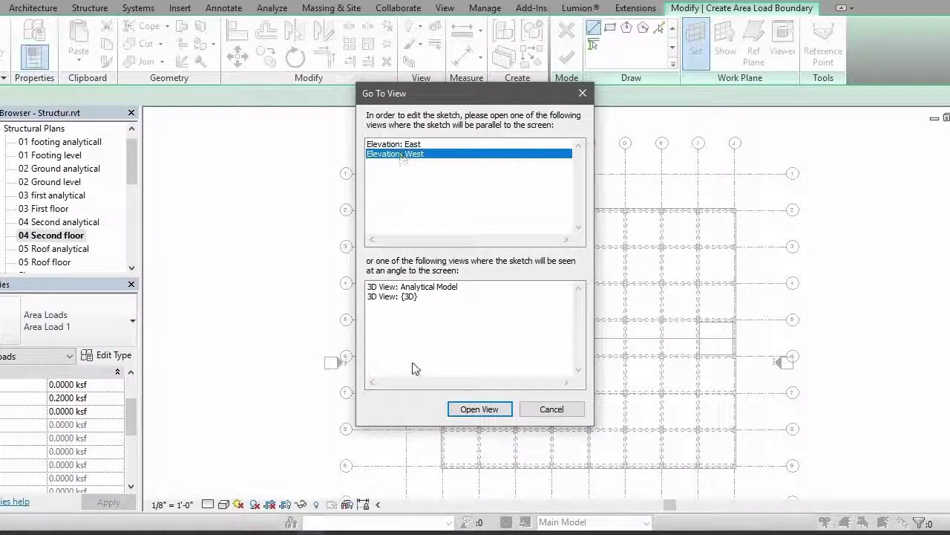
click(479, 410)
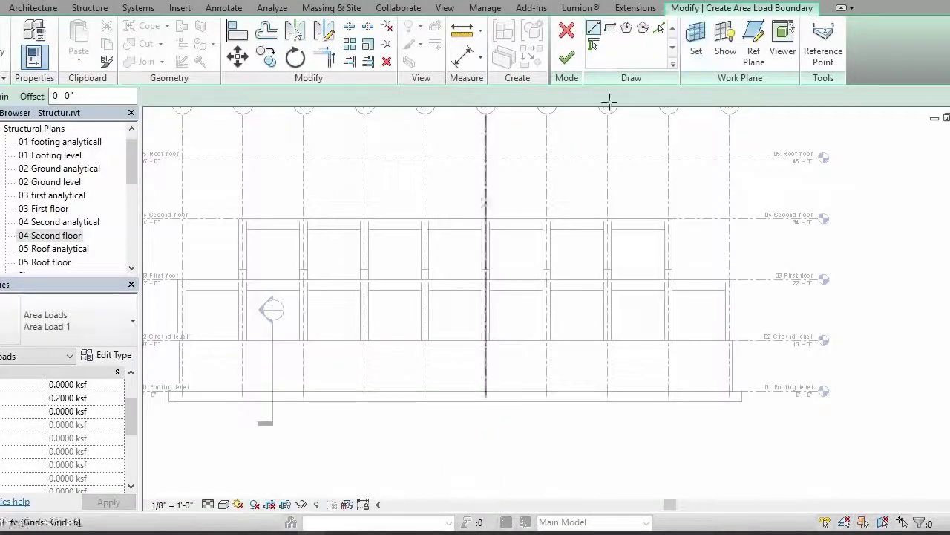
- Sketch a rectangular load boundary from Second floor down to First floor across the upper storey, about 85' 6" wide and 12' high
click(611, 31)
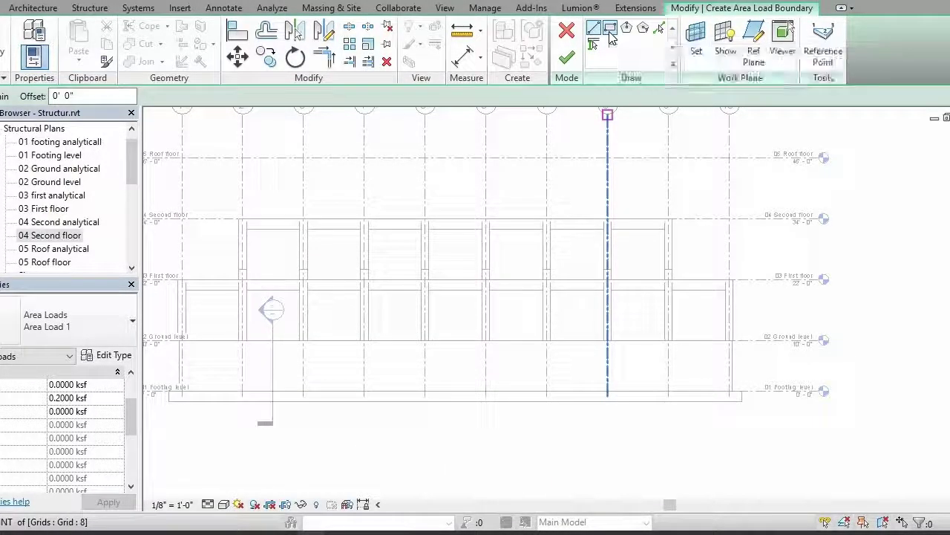
click(239, 219)
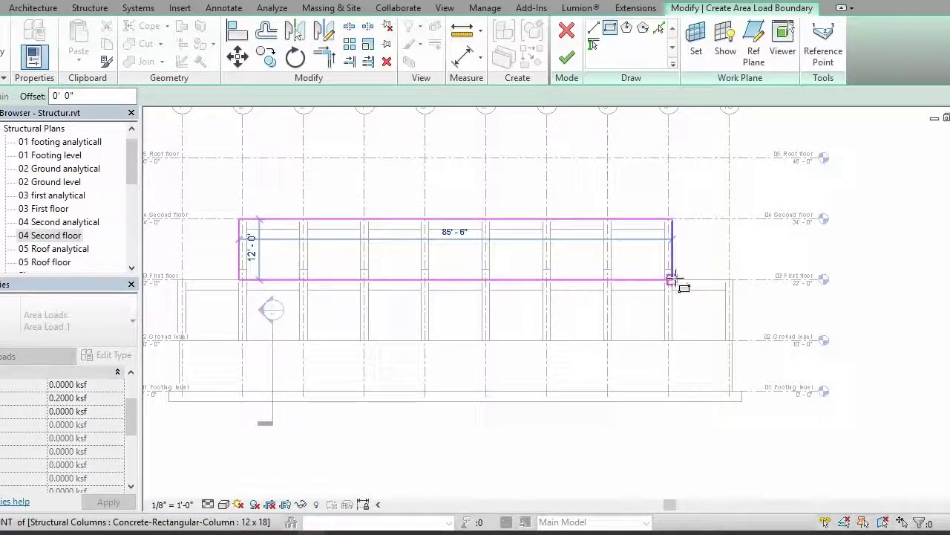
click(672, 280)
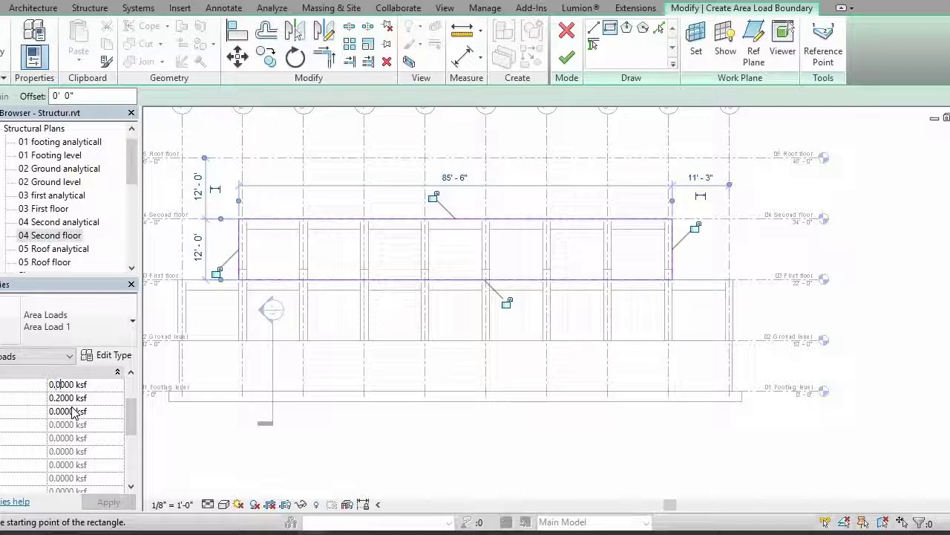
- Set the upper west load's X force to 0.2 ksf and Y force to 0 ksf, then finish the boundary and show it in 3D
key(BackSpace)
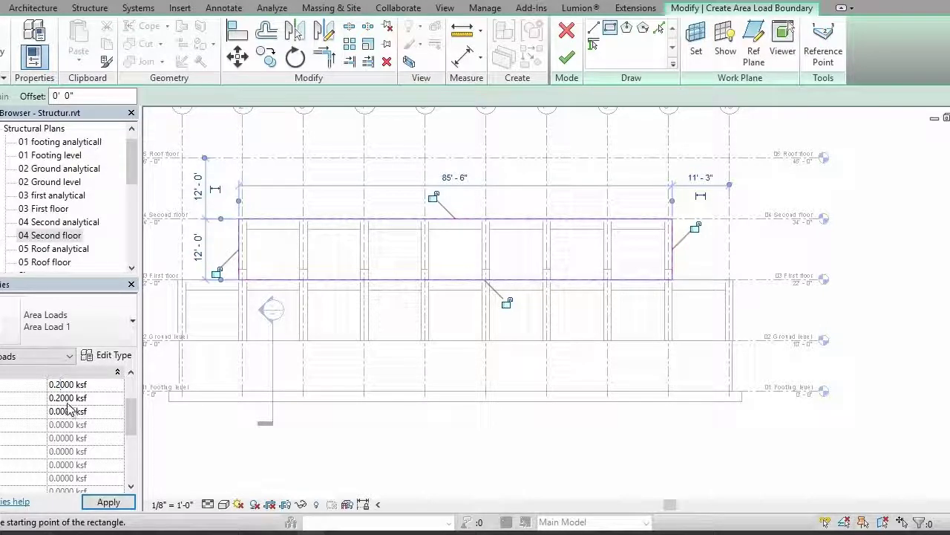
click(63, 399)
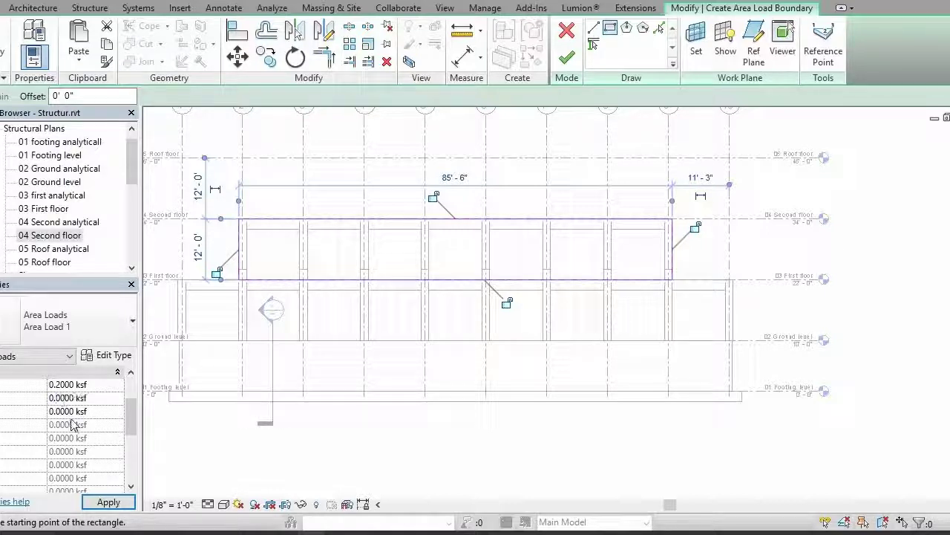
click(108, 503)
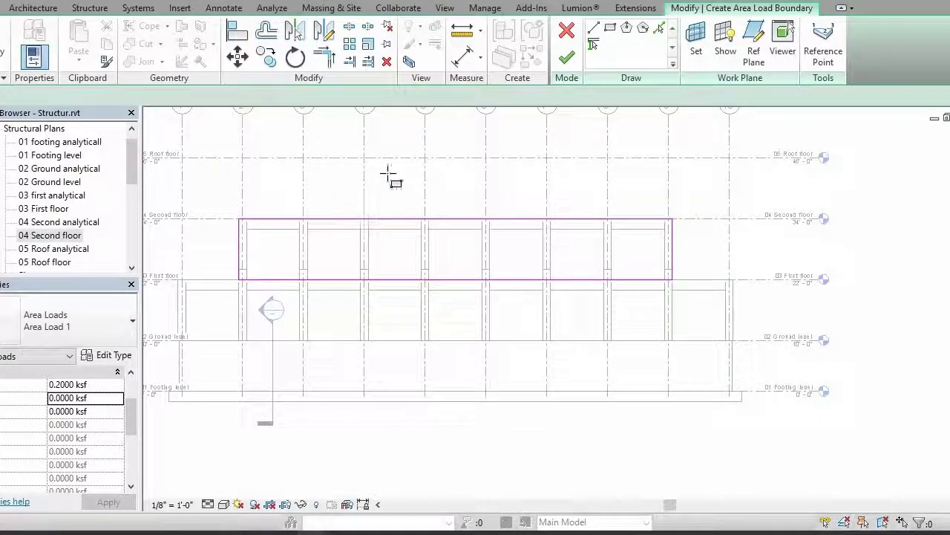
click(567, 57)
key(l)
key(d)
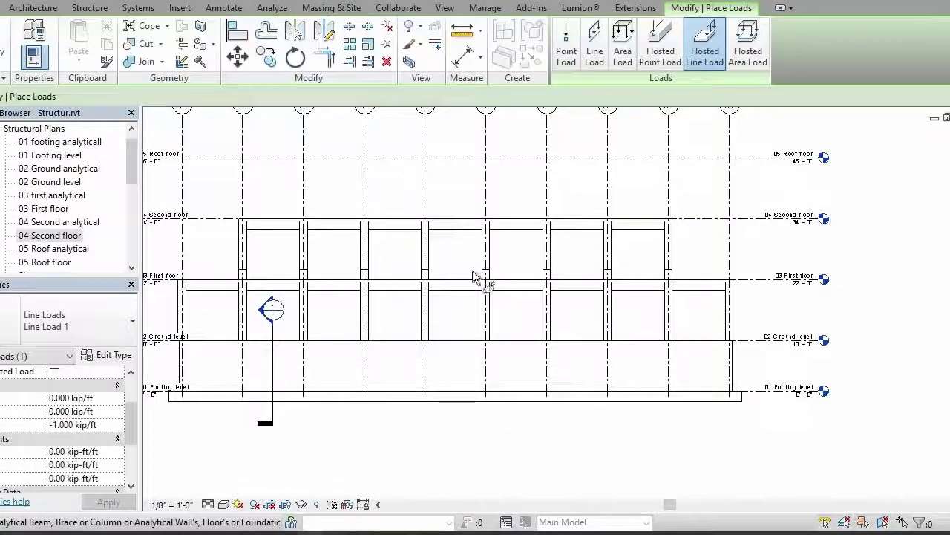
click(215, 4)
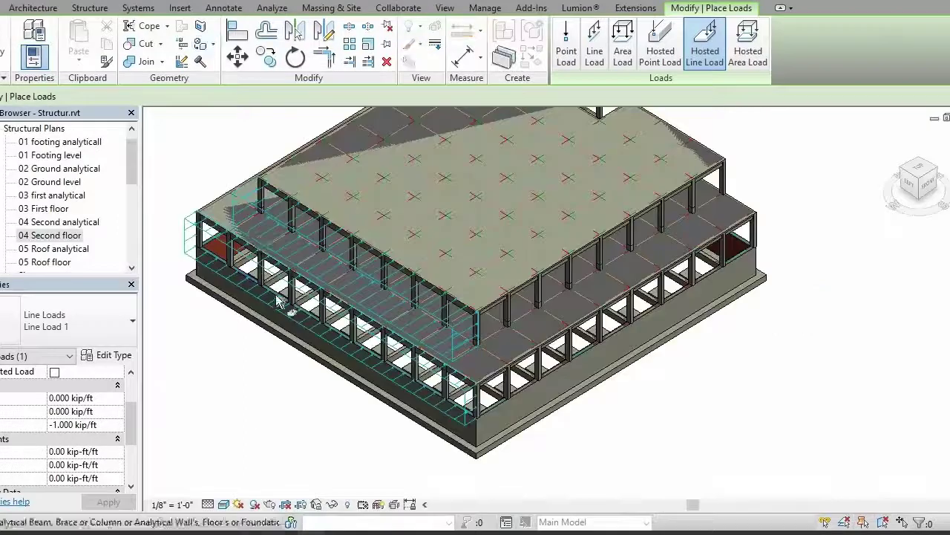
scroll(401, 327, up, 3)
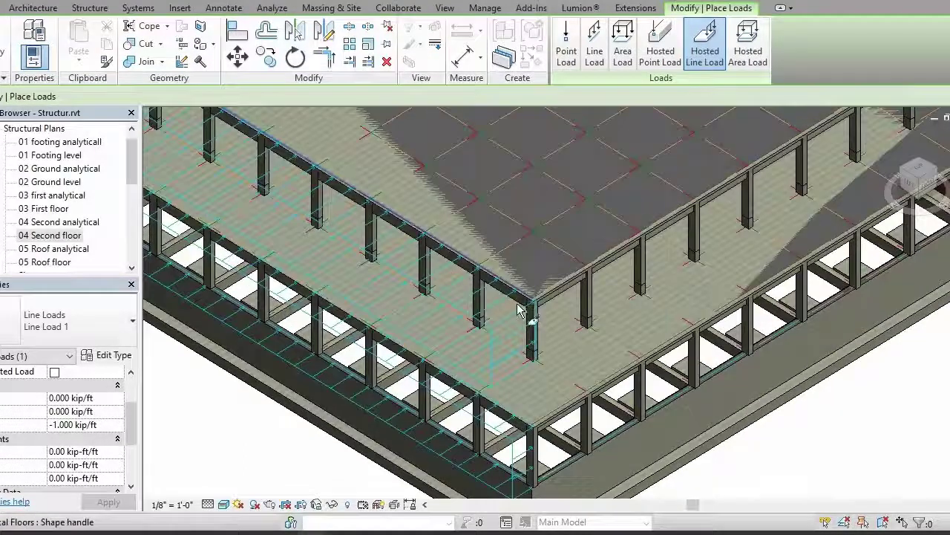
scroll(576, 375, down, 4)
middle_drag(575, 375, 585, 416)
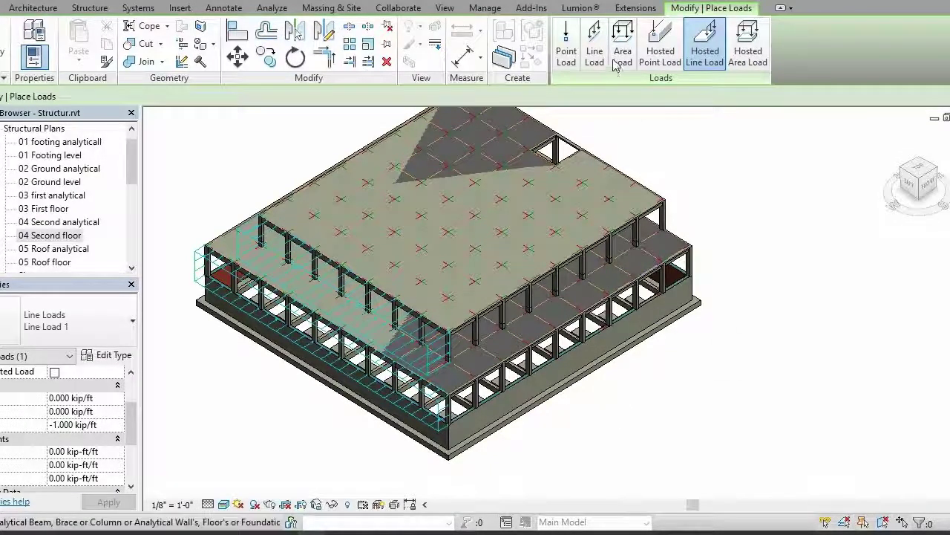
- Start an area load from the 04 Second floor plan, set its work plane to Grid : J, and open the East elevation for sketching
double_click(63, 236)
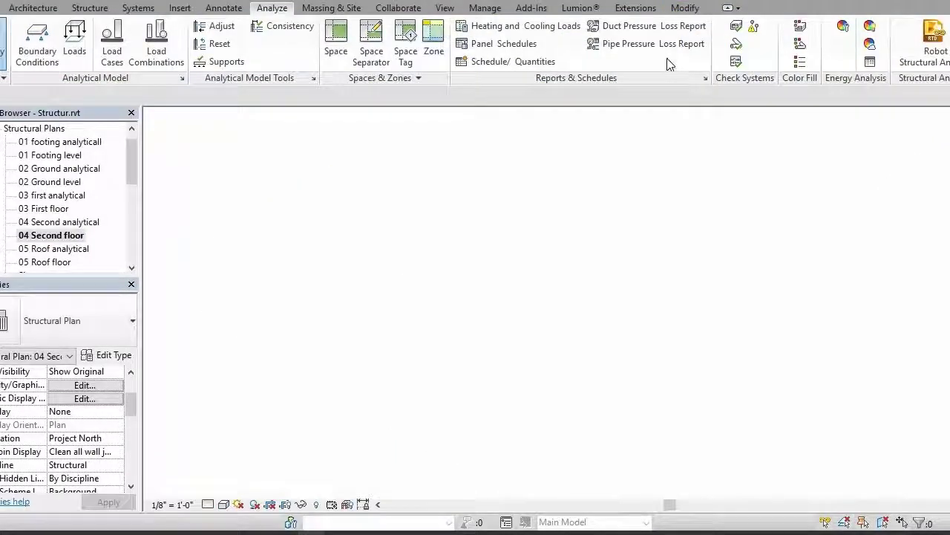
click(75, 40)
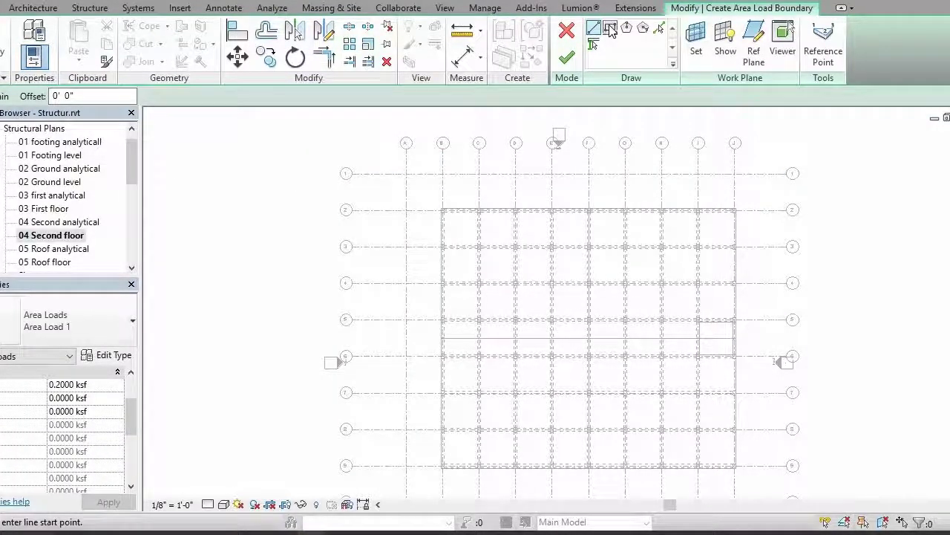
click(696, 53)
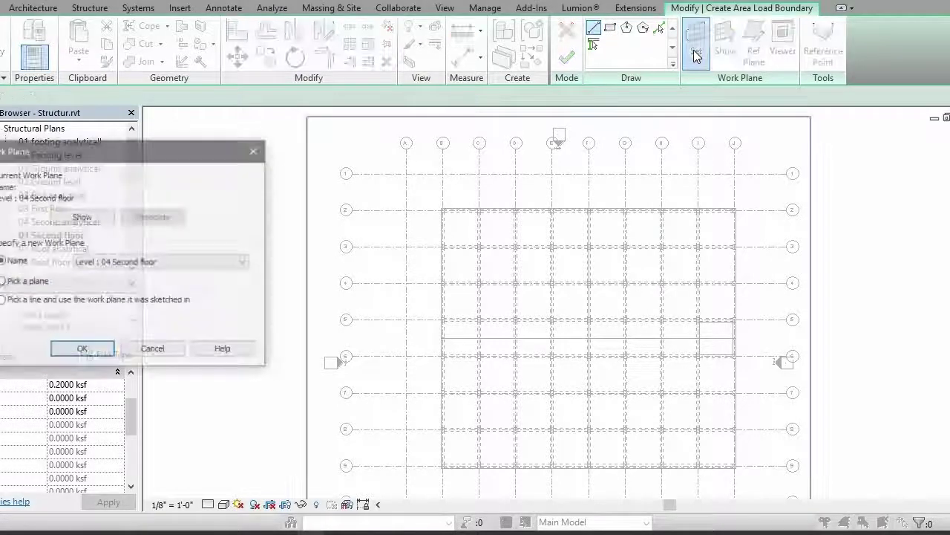
click(159, 262)
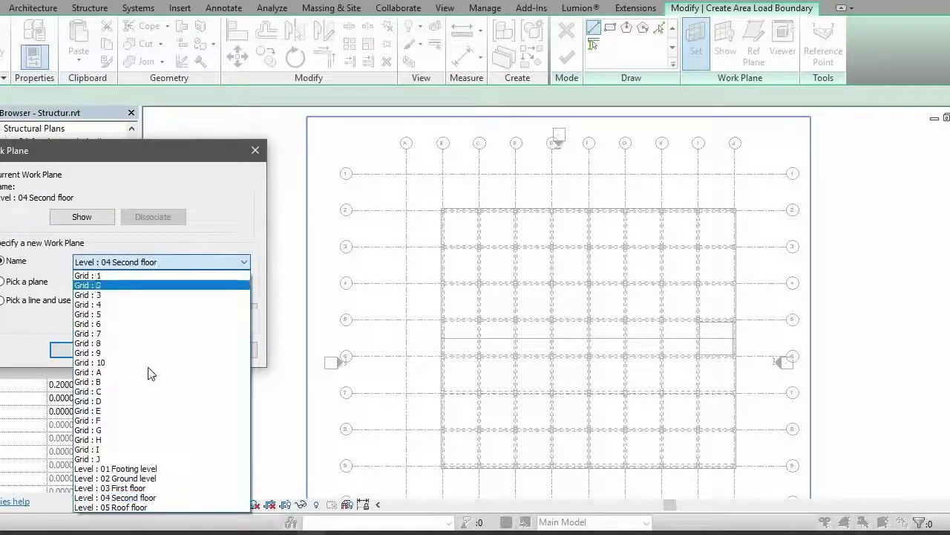
click(119, 459)
click(82, 350)
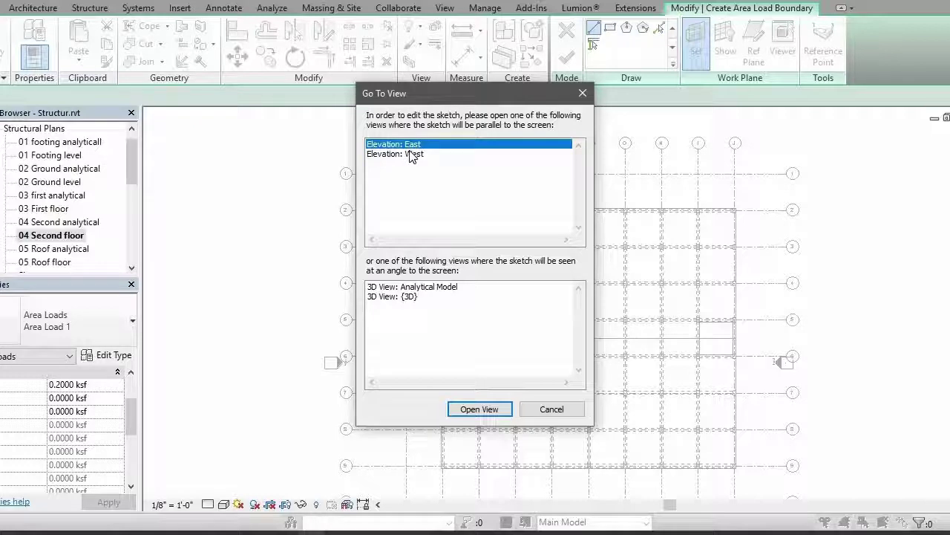
click(488, 409)
- Sketch a rectangular load boundary from First floor down to Ground level across the full east face, about 109' 6" wide and 11' 6" high
scroll(584, 293, down, 4)
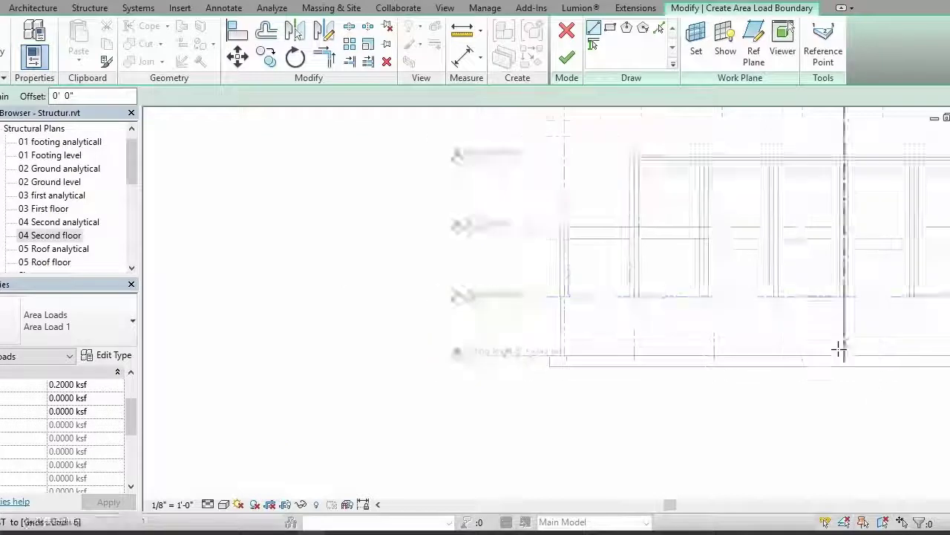
middle_drag(838, 349, 465, 367)
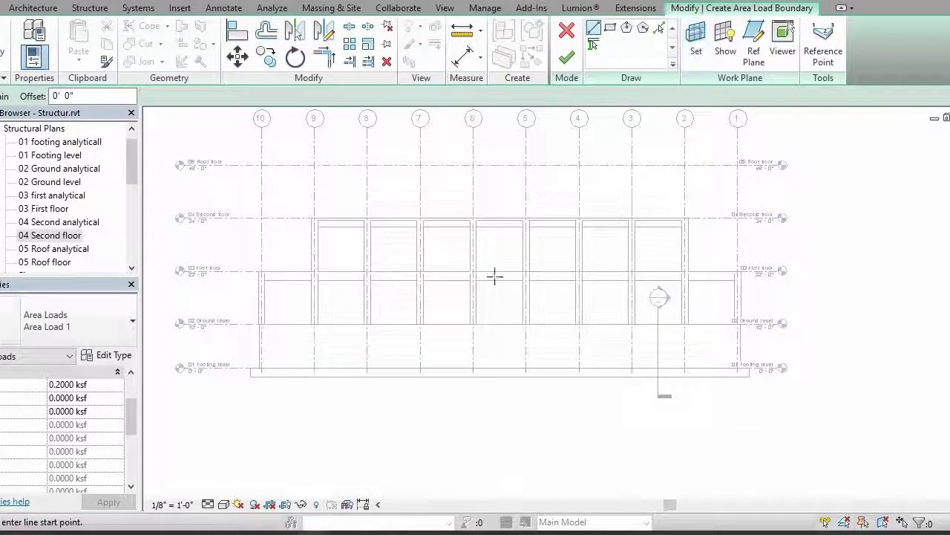
click(610, 28)
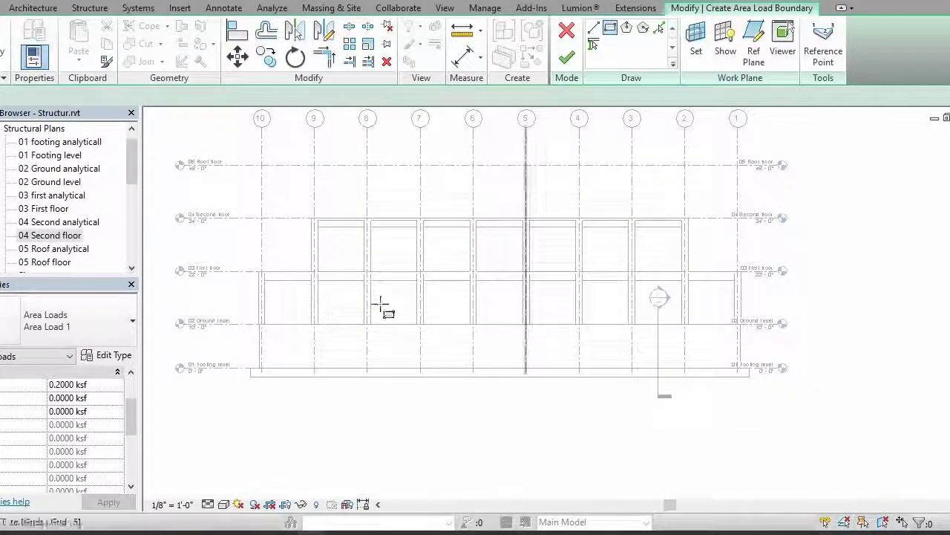
click(260, 274)
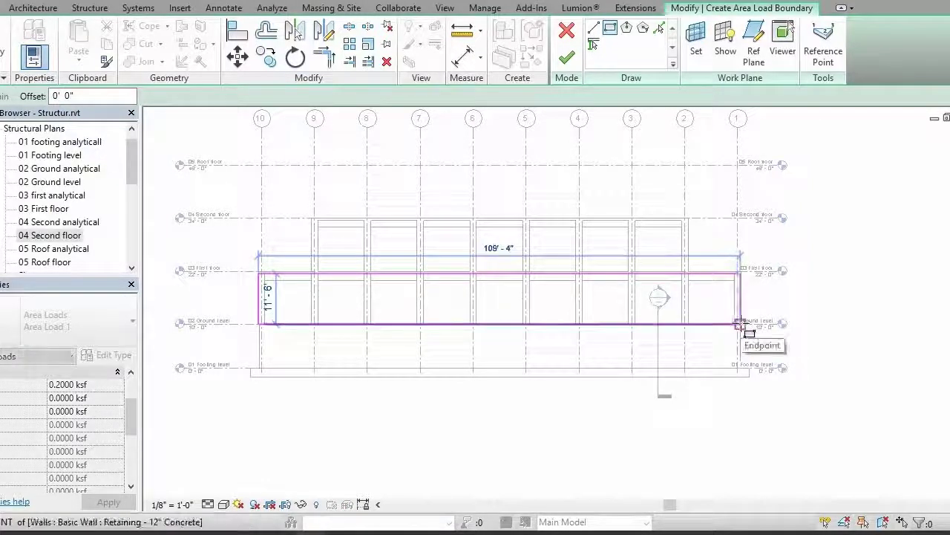
click(739, 325)
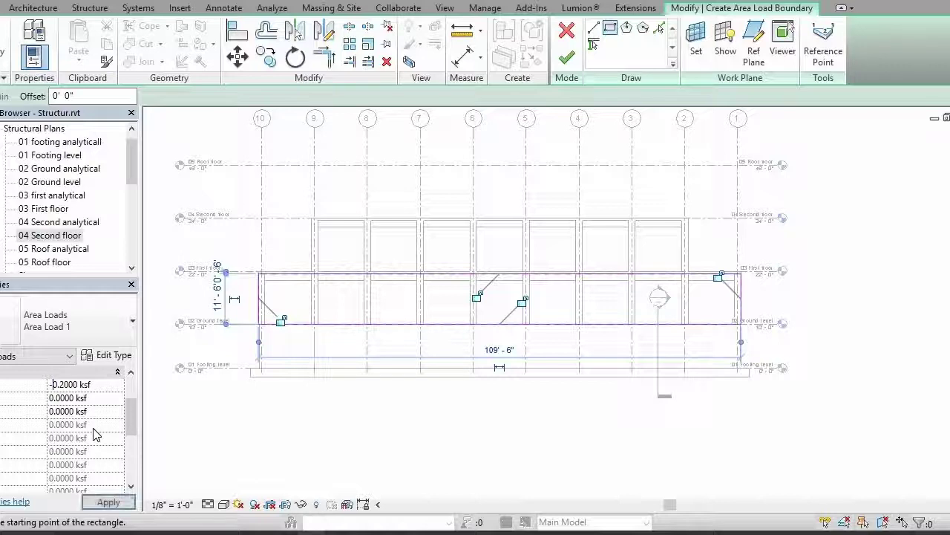
- Apply an X force of -0.2 ksf to the east face load, then finish its boundary and show it from the front in 3D
click(104, 503)
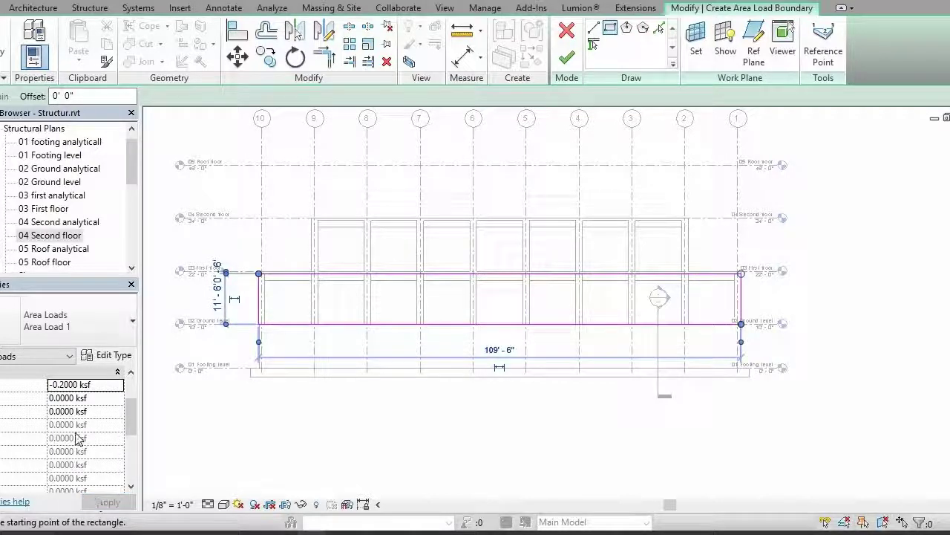
click(567, 59)
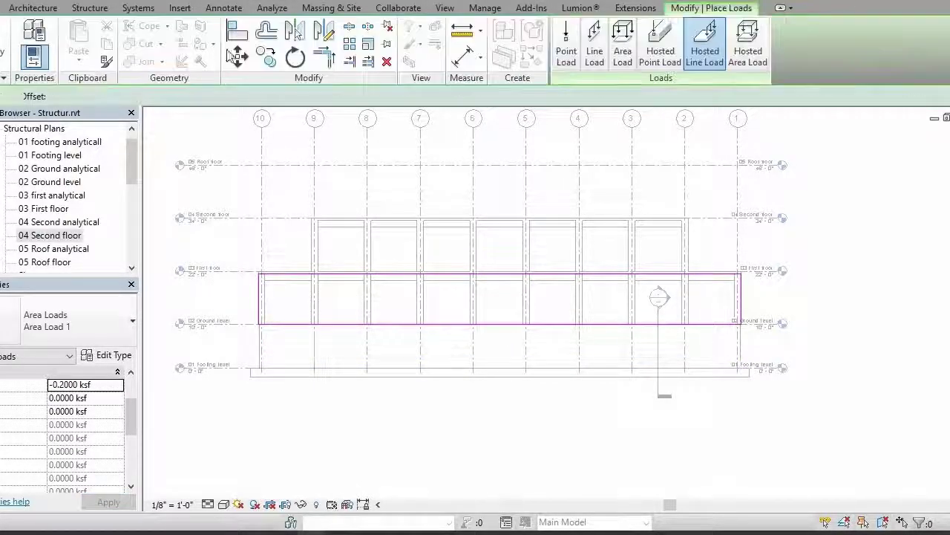
click(229, 1)
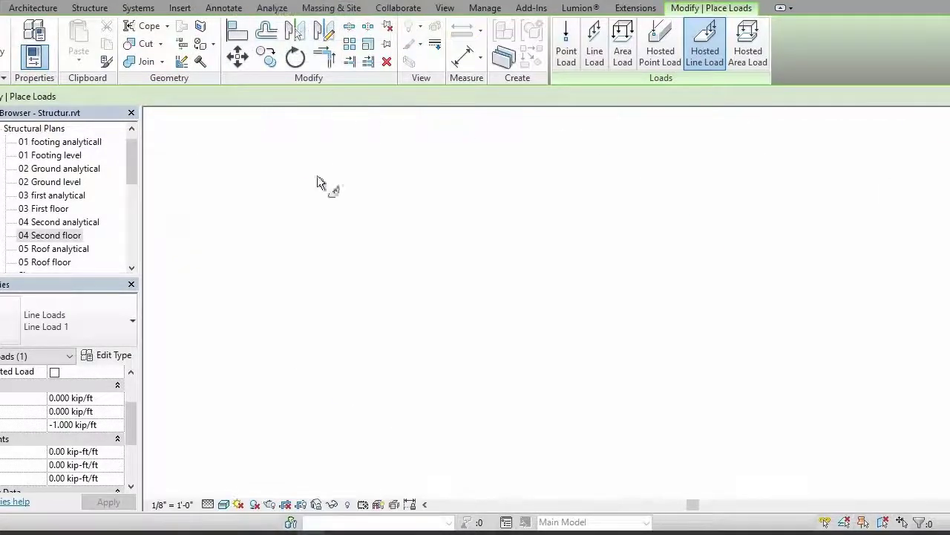
middle_drag(711, 288, 633, 307)
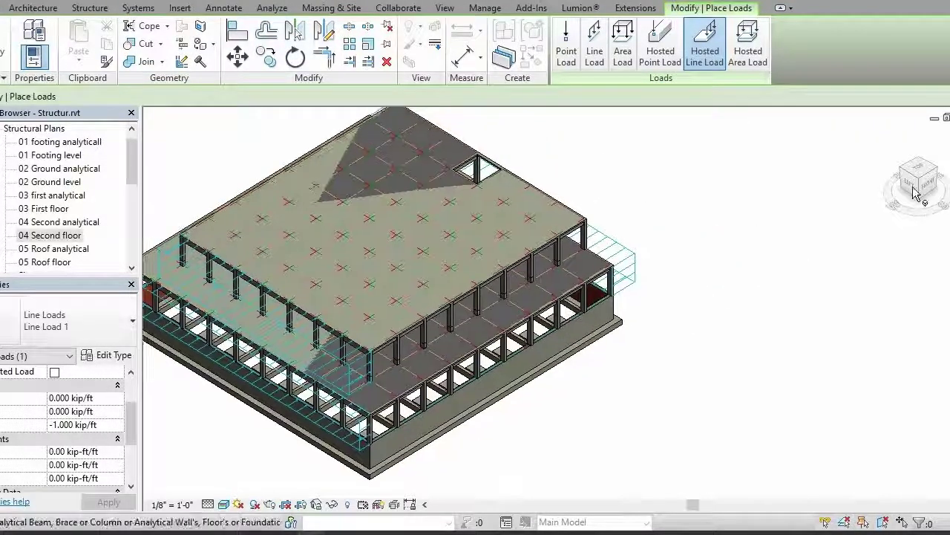
click(927, 184)
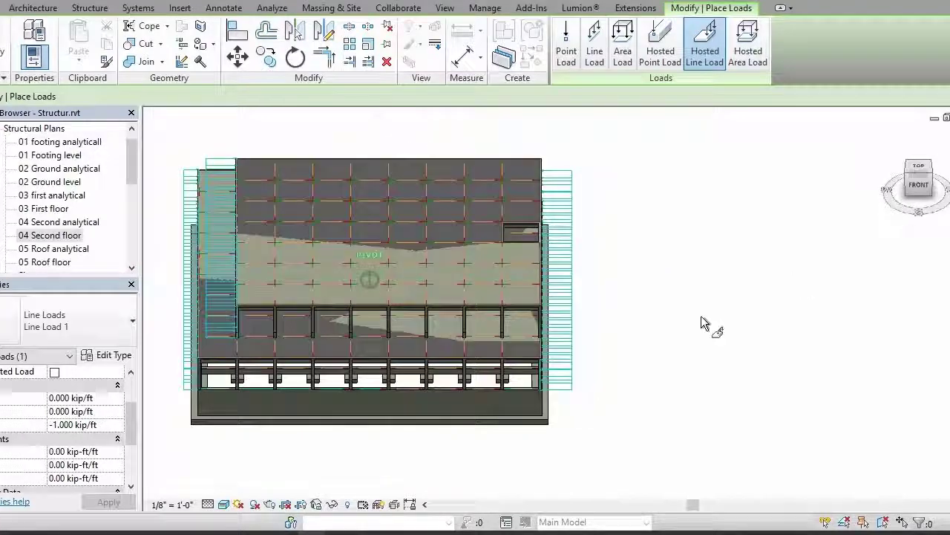
scroll(553, 353, up, 5)
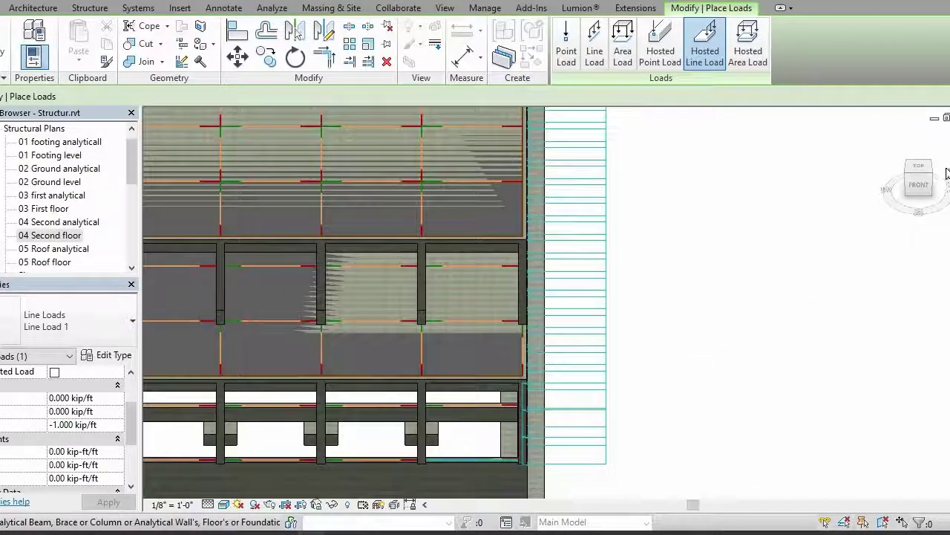
drag(920, 182, 885, 197)
scroll(371, 195, down, 2)
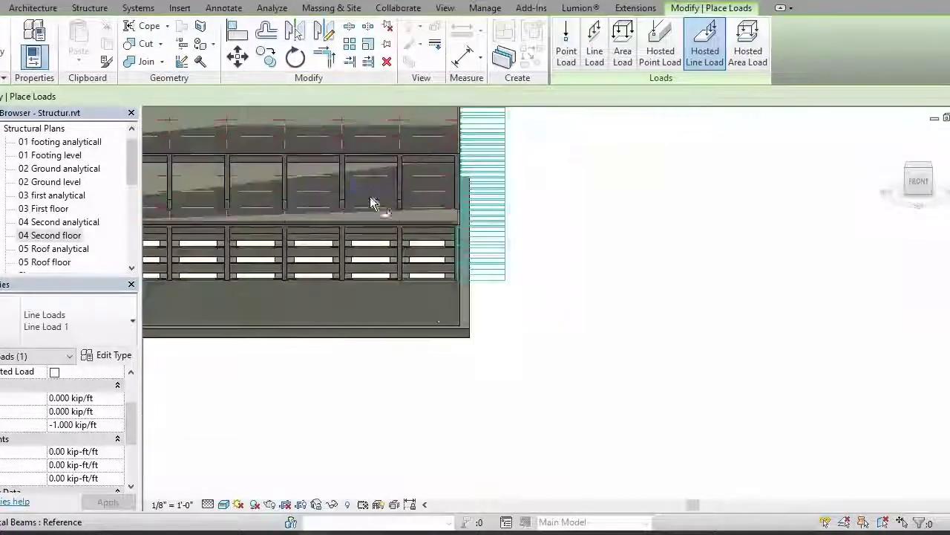
middle_drag(370, 196, 491, 340)
drag(919, 186, 861, 216)
mouse_move(555, 254)
shift+middle_down()
mouse_move(446, 223)
mouse_move(728, 119)
shift+middle_up()
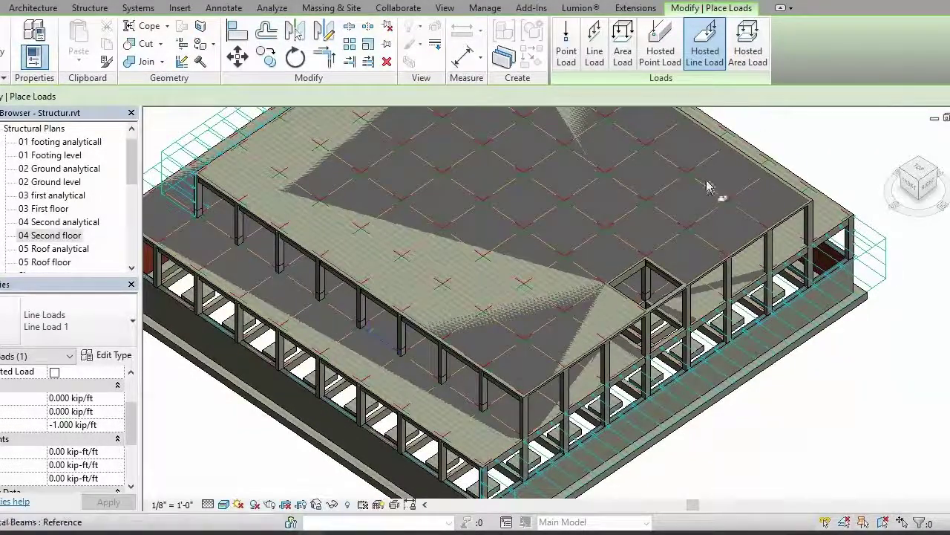
- Start an area load from the 04 Second floor plan, set its work plane to Grid : 1, and open the North elevation for sketching
double_click(32, 236)
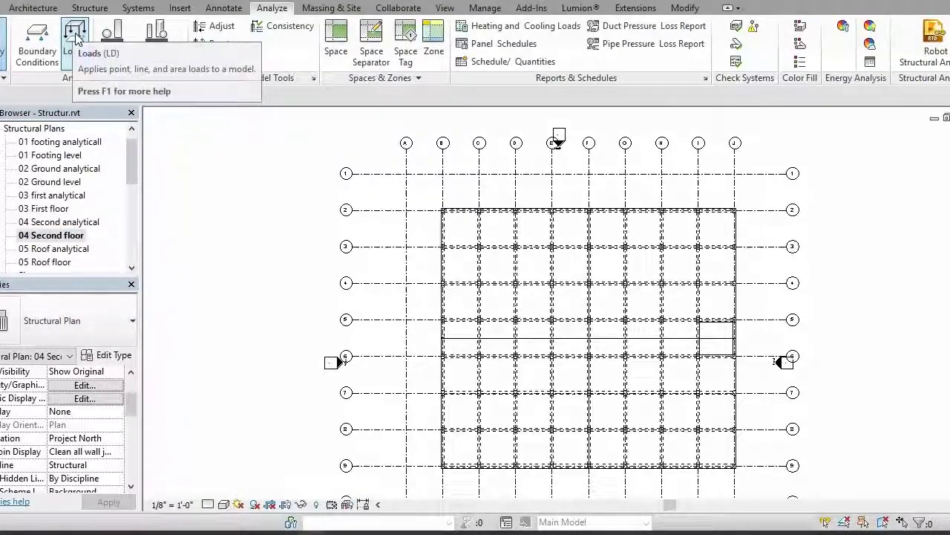
click(75, 37)
click(626, 41)
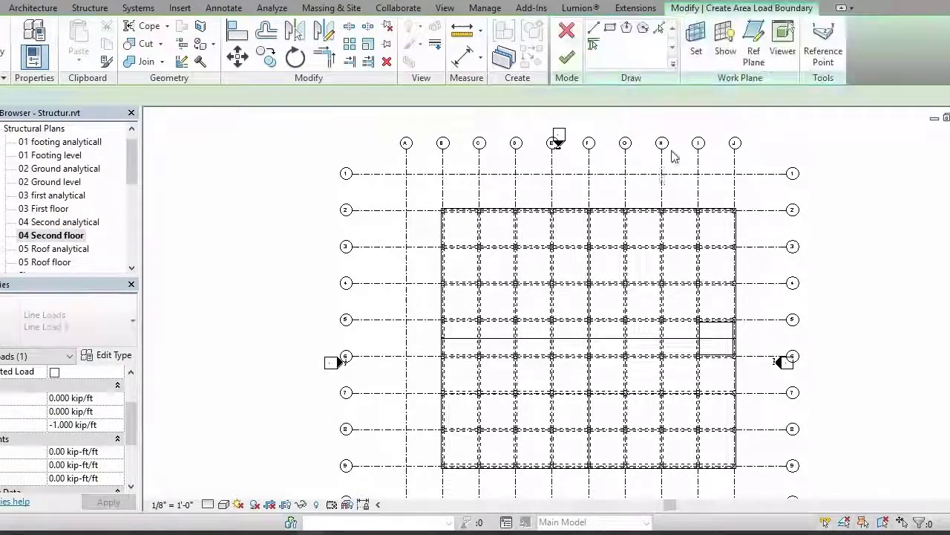
click(695, 41)
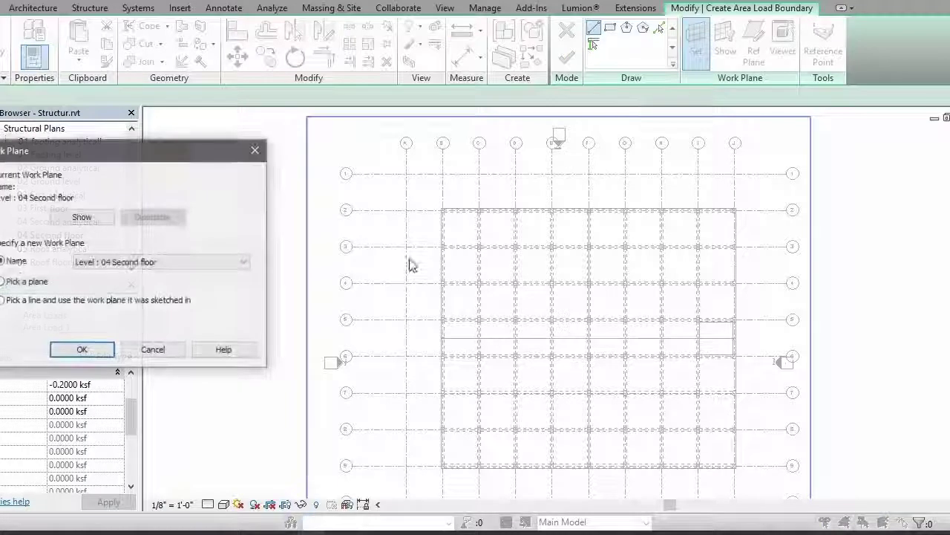
click(162, 261)
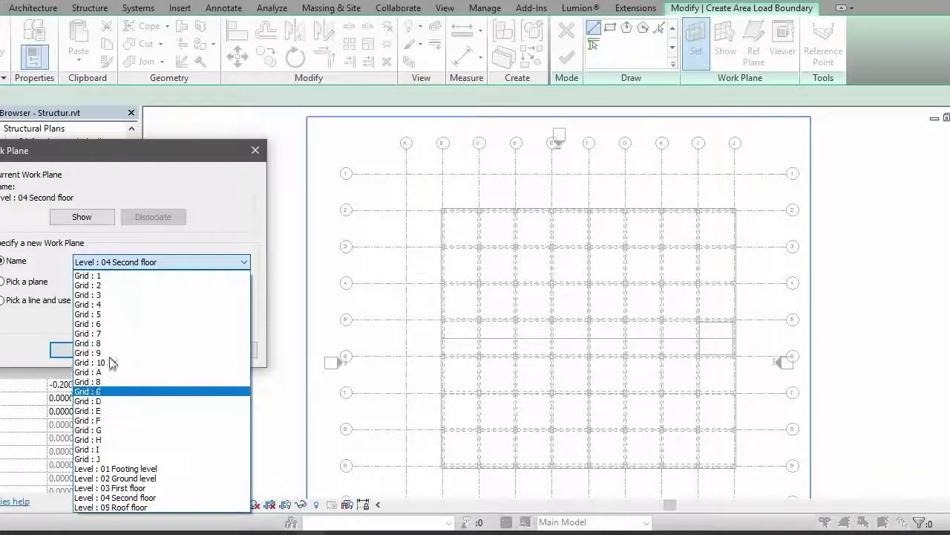
click(118, 276)
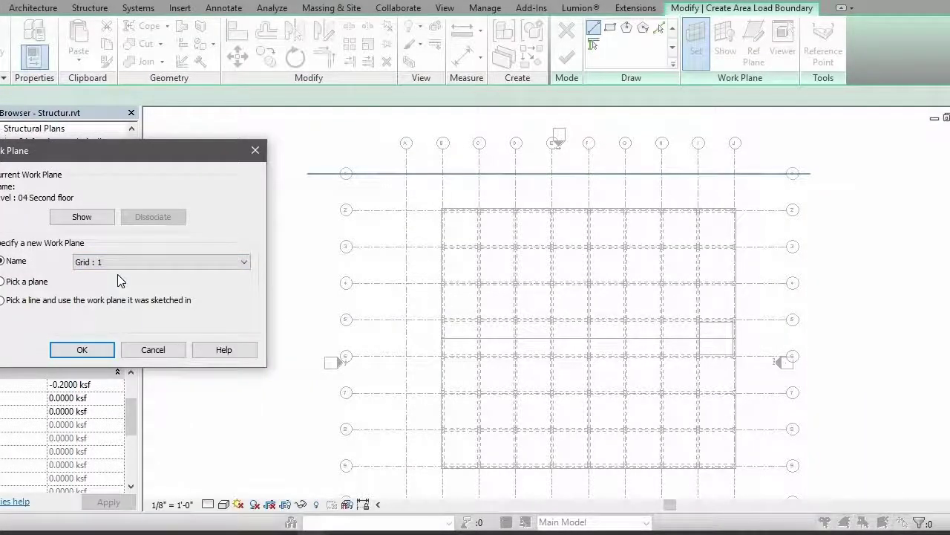
click(82, 349)
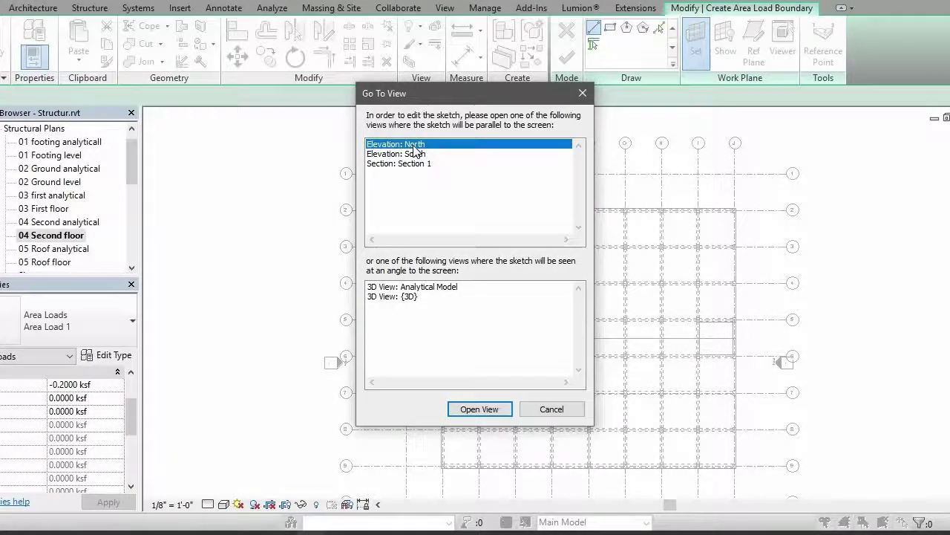
click(411, 161)
click(406, 143)
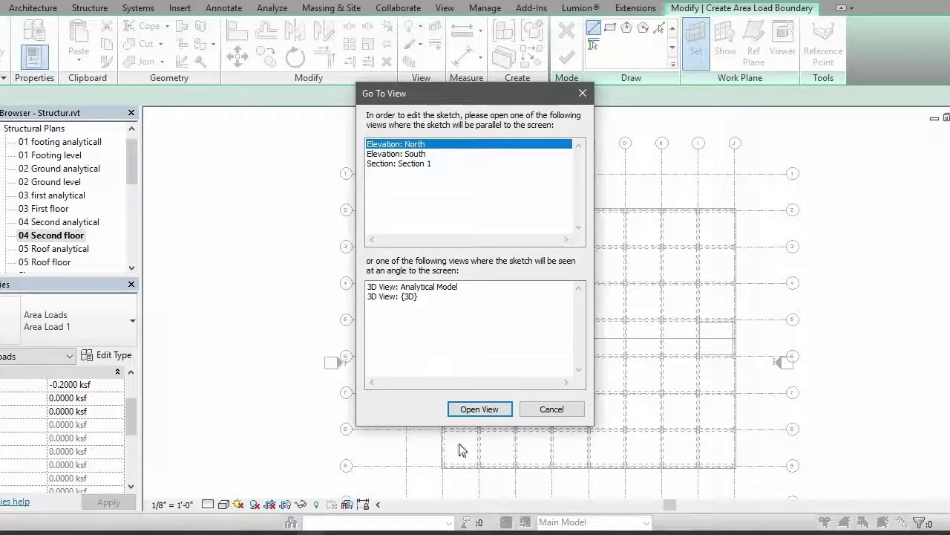
click(483, 410)
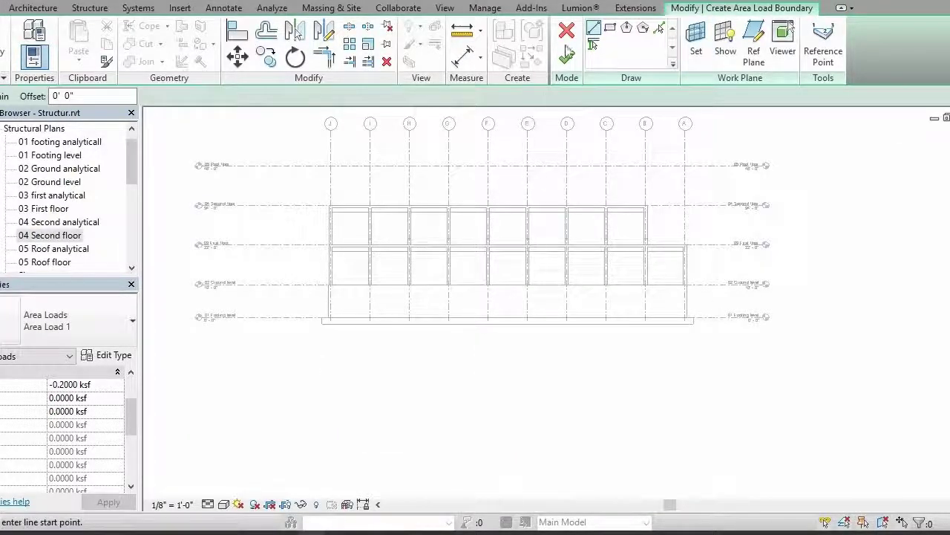
- Sketch a rectangular load boundary from First floor down to Ground level across the full north face, about 109' 1" wide and 12' 0" high
click(611, 29)
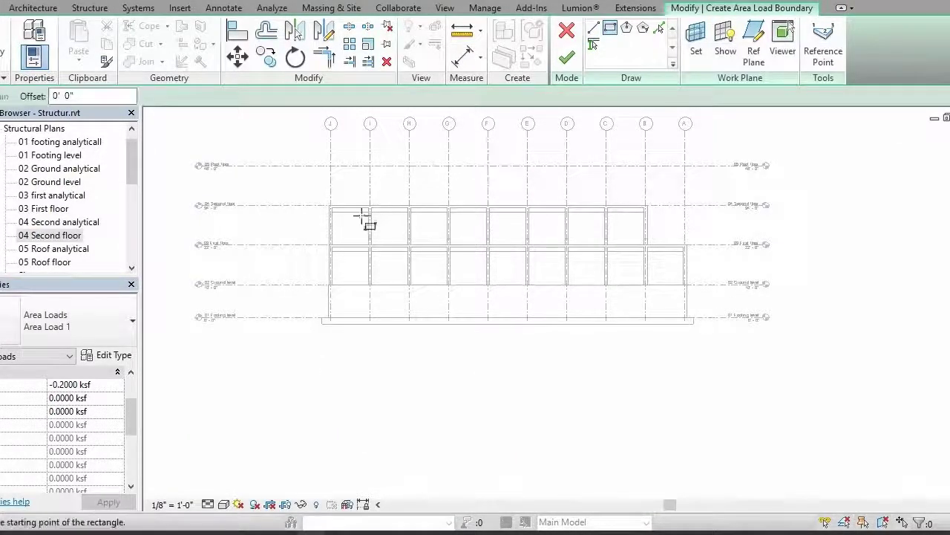
scroll(329, 249, up, 5)
click(336, 253)
scroll(335, 253, down, 5)
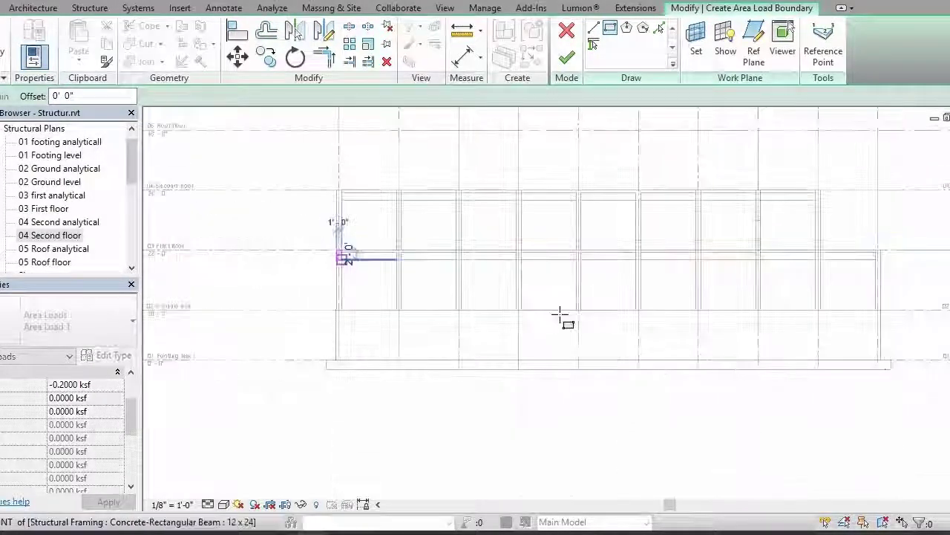
click(880, 310)
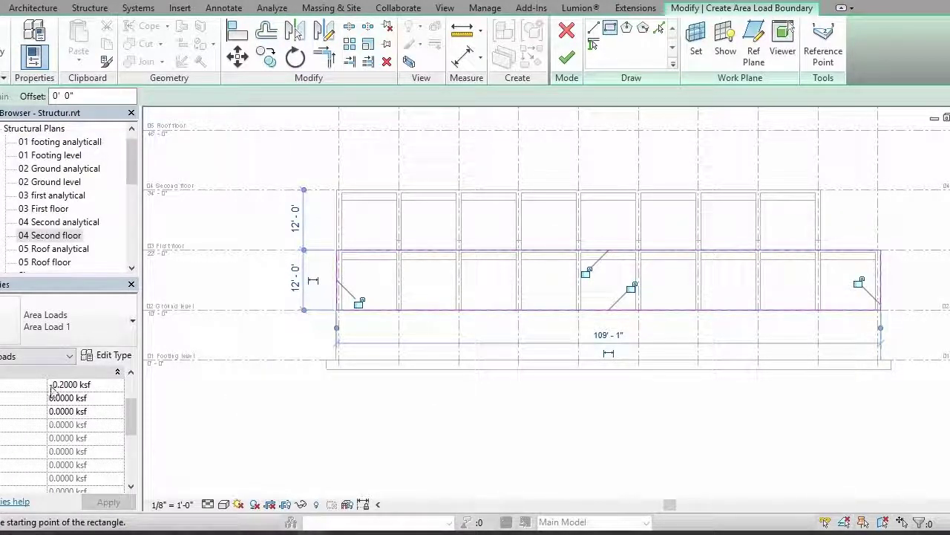
- Finish the north load's boundary and show it close up in 3D at the corner with the east face
click(575, 64)
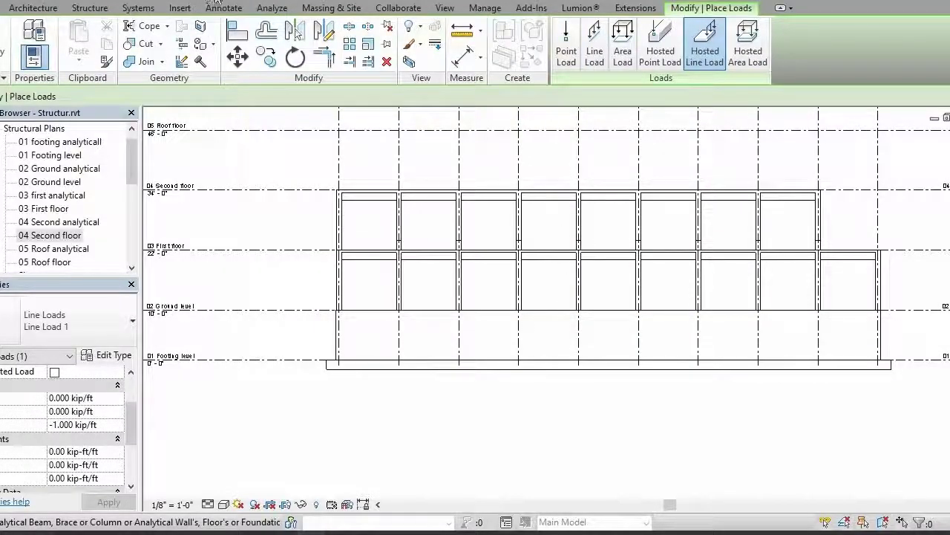
click(215, 2)
scroll(388, 297, down, 1)
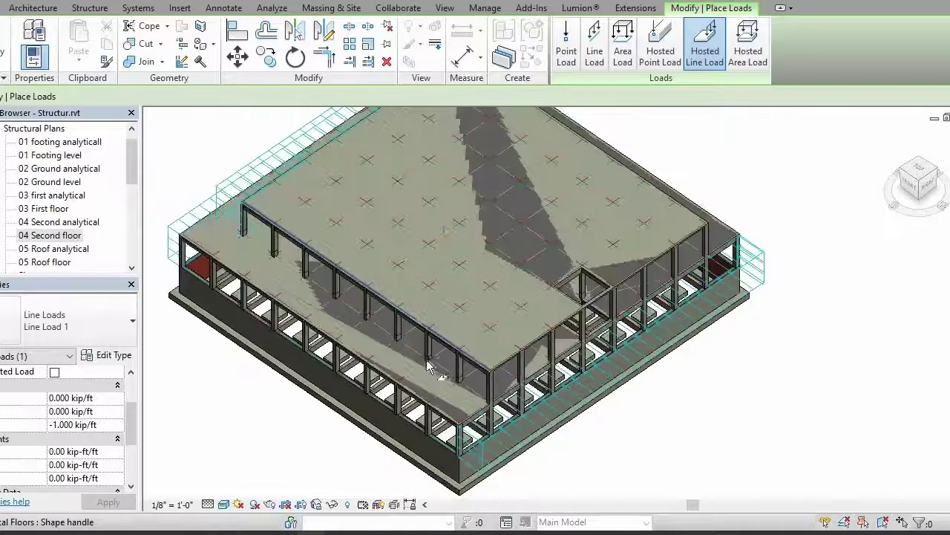
middle_drag(429, 370, 425, 305)
middle_drag(511, 257, 472, 321)
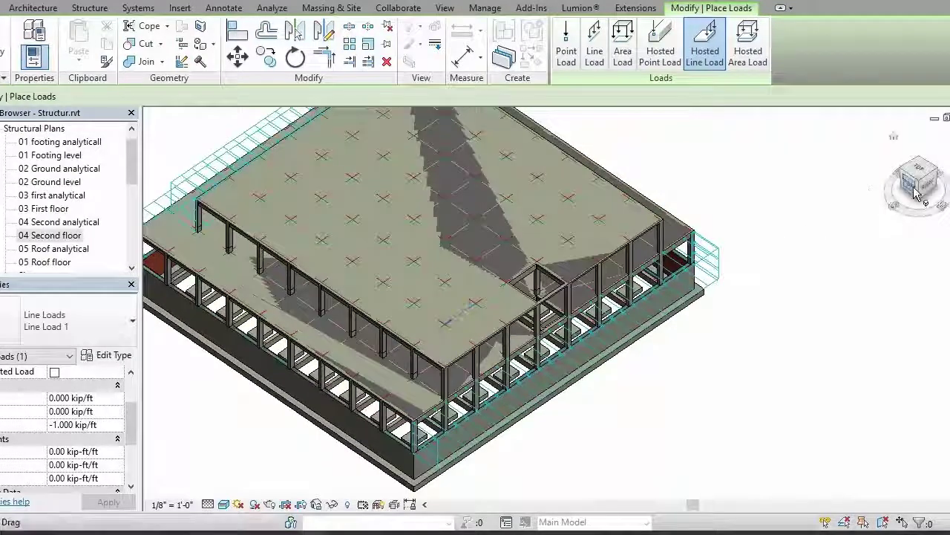
mouse_move(908, 189)
mouse_down()
mouse_move(857, 193)
mouse_move(849, 156)
mouse_up()
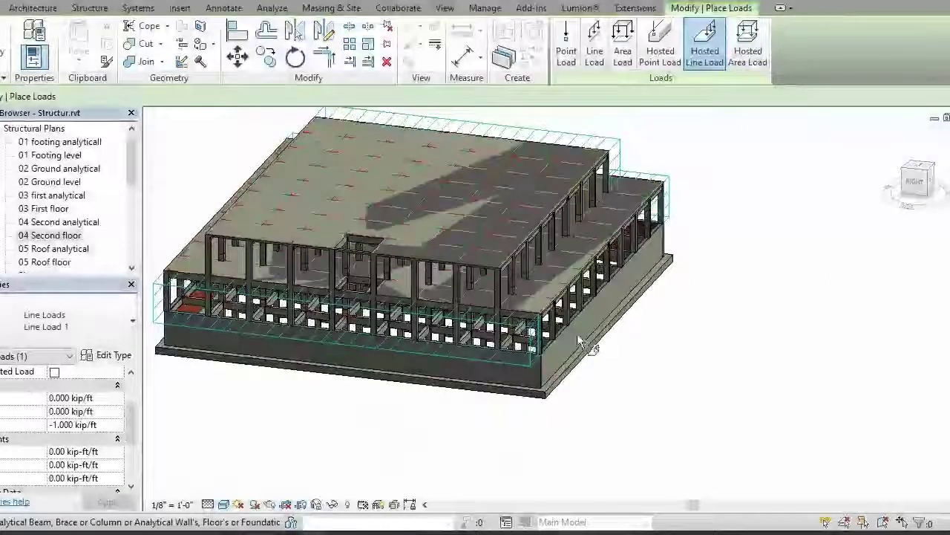
scroll(551, 338, up, 5)
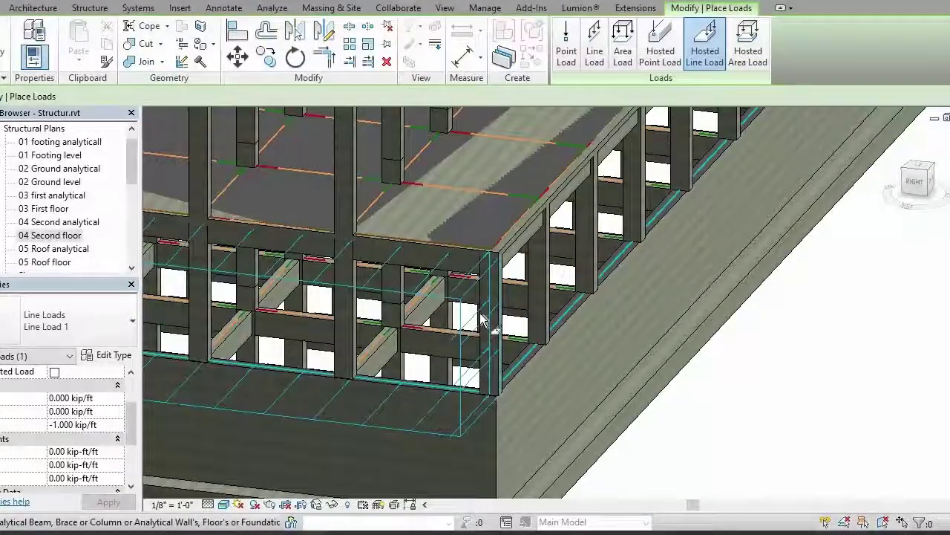
- Select the north face area load and set its X force to 0 ksf and Y force to -0.1 ksf
key(Escape)
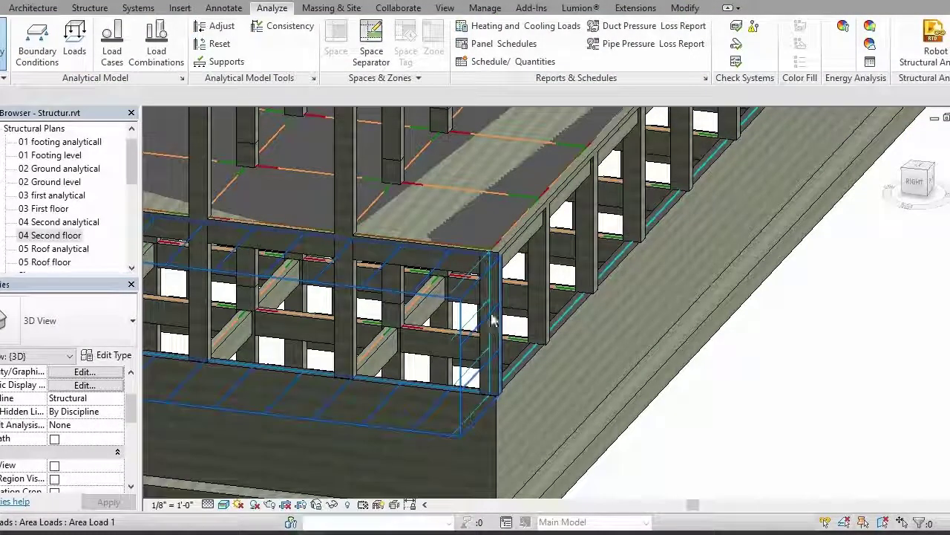
click(462, 284)
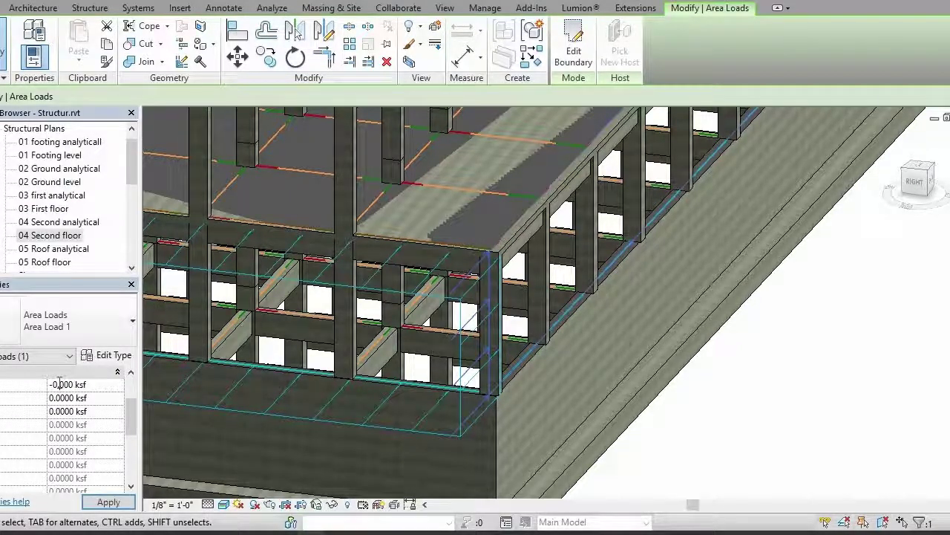
key(BackSpace)
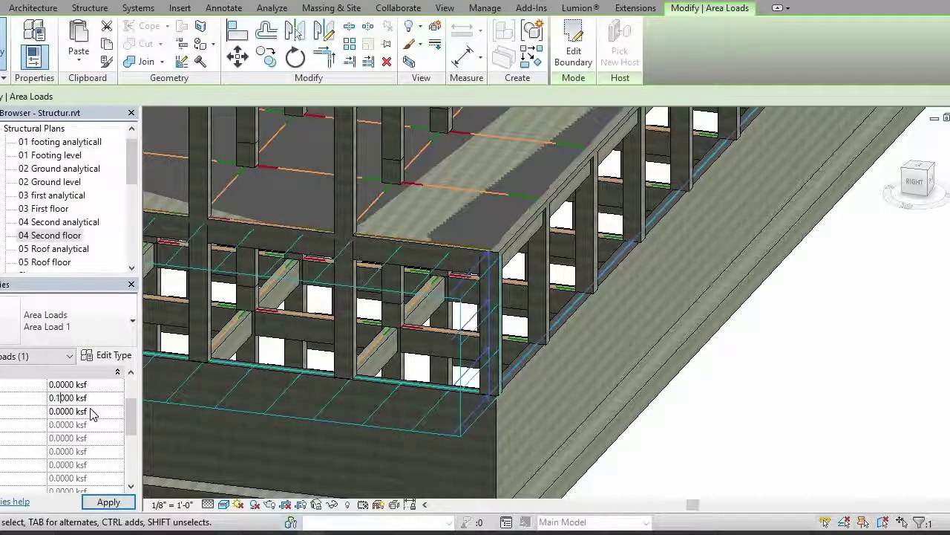
click(104, 503)
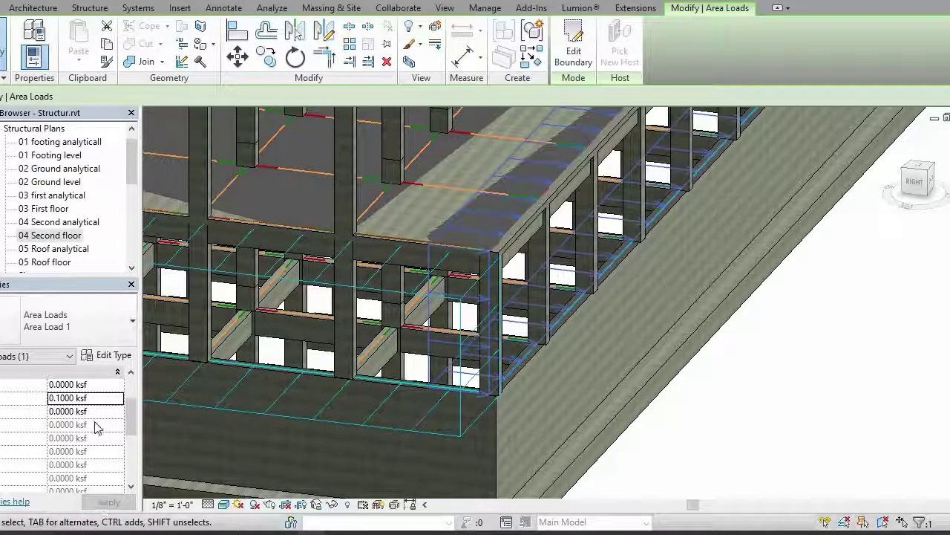
click(50, 398)
text(-)
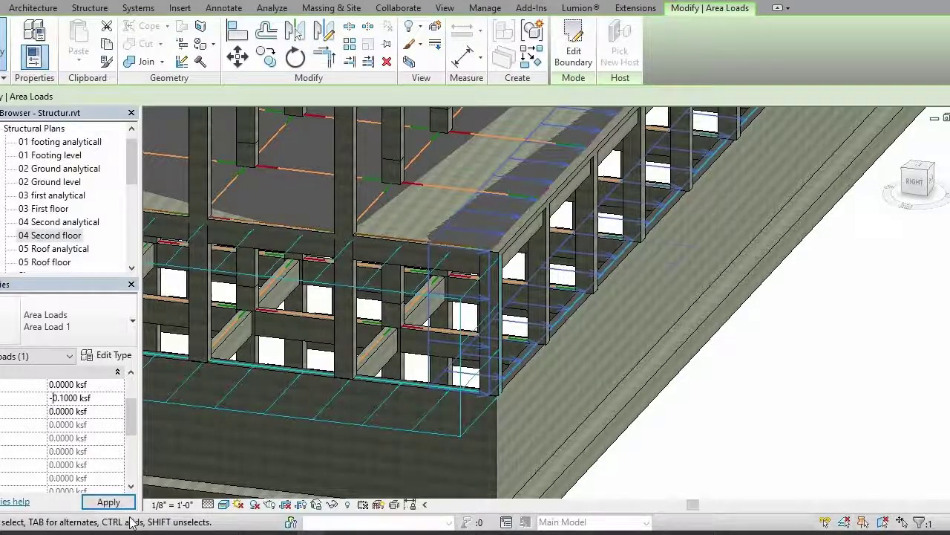
click(128, 504)
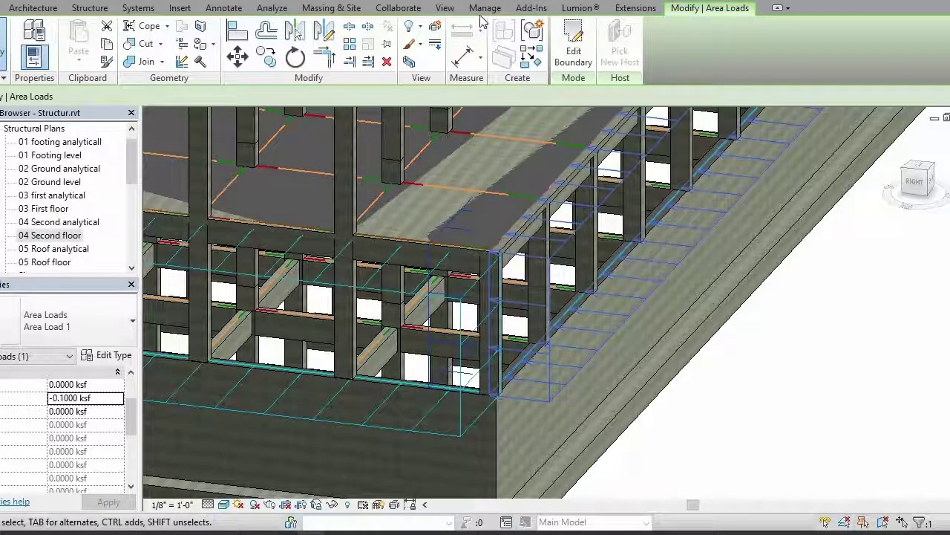
- Deselect the north load and inspect the loads on the whole 3D model, ending with the view from the right side
scroll(556, 212, down, 2)
scroll(636, 262, down, 1)
middle_drag(673, 350, 620, 505)
key(Escape)
scroll(606, 295, down, 2)
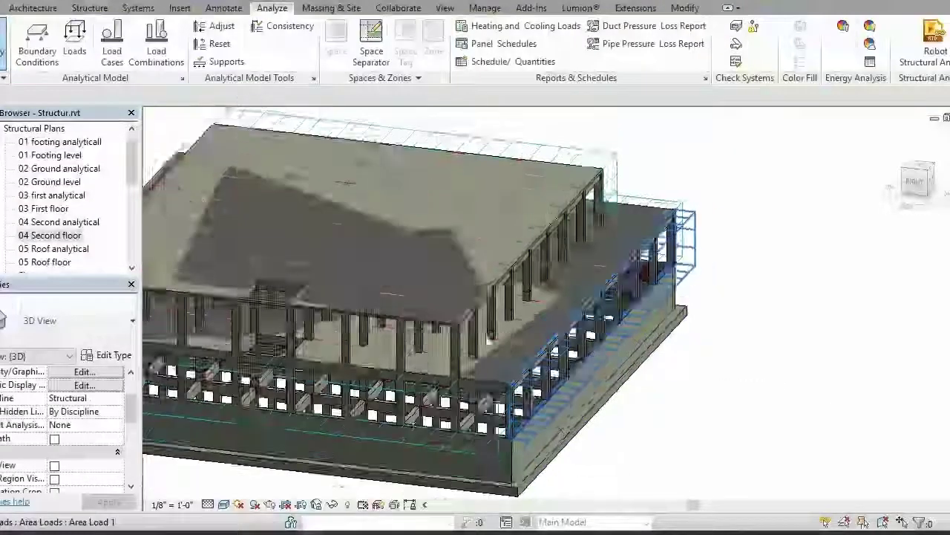
middle_drag(641, 346, 852, 374)
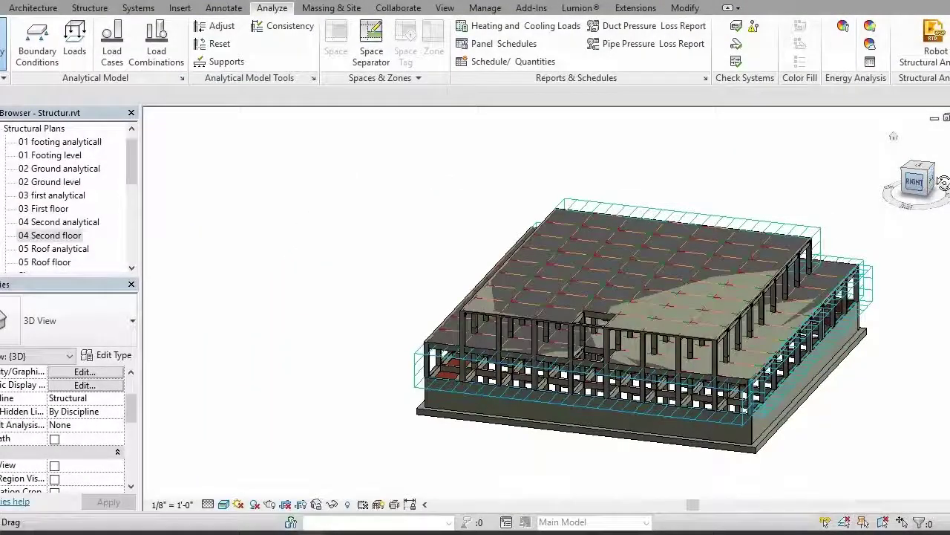
click(921, 187)
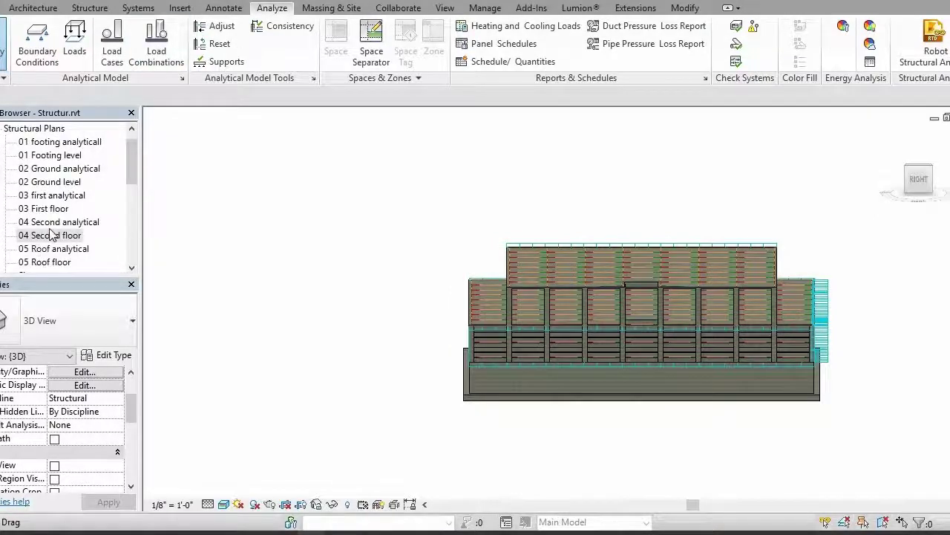
- Start an area load from the 04 Second floor plan, set its work plane to Grid : 10, and open the South elevation for sketching
click(50, 231)
double_click(49, 236)
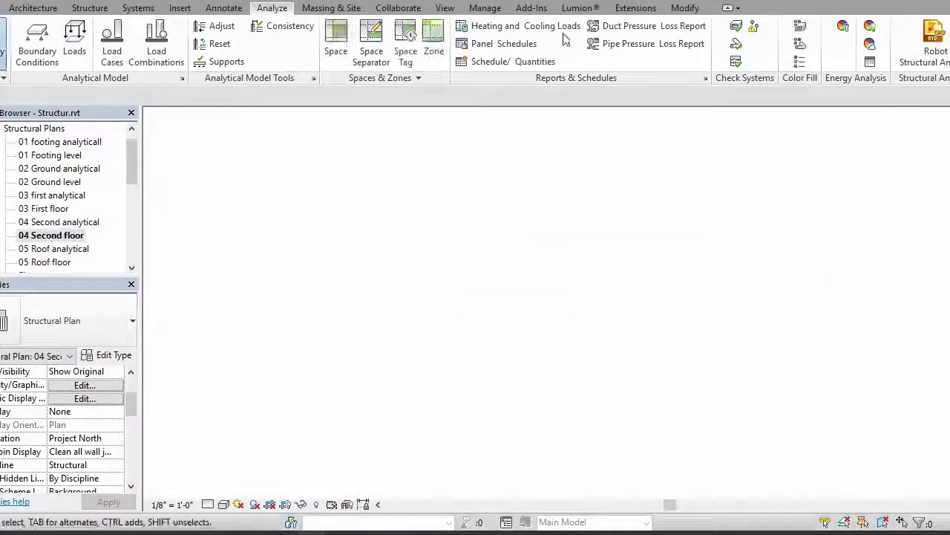
click(74, 40)
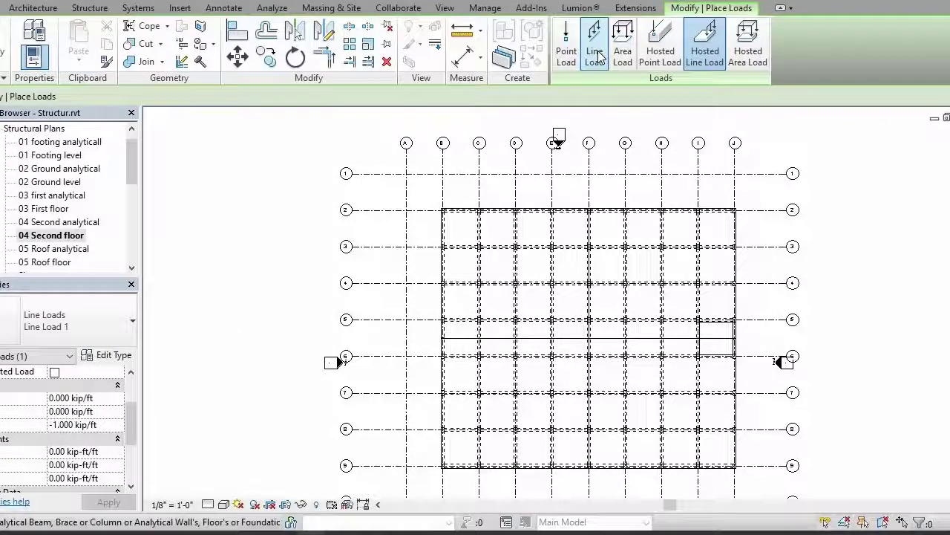
click(623, 46)
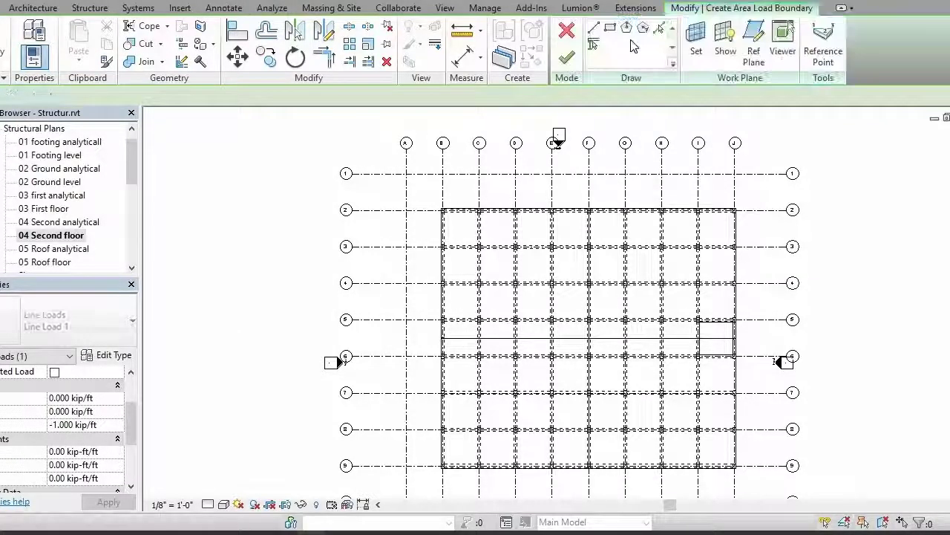
click(696, 37)
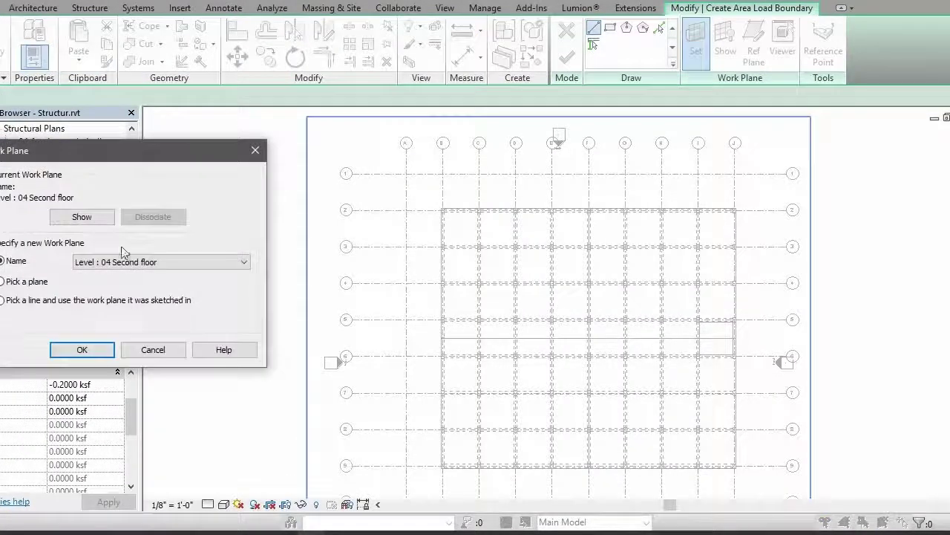
click(127, 264)
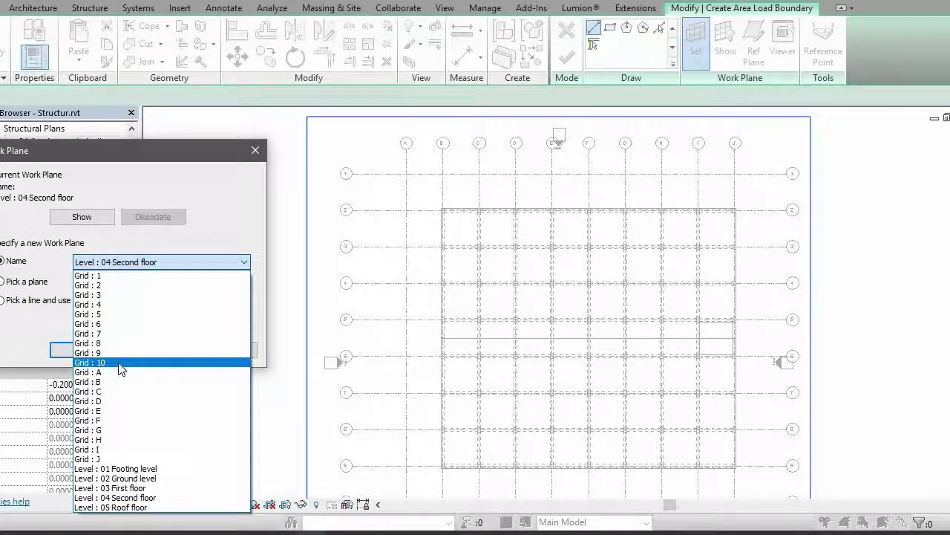
click(121, 364)
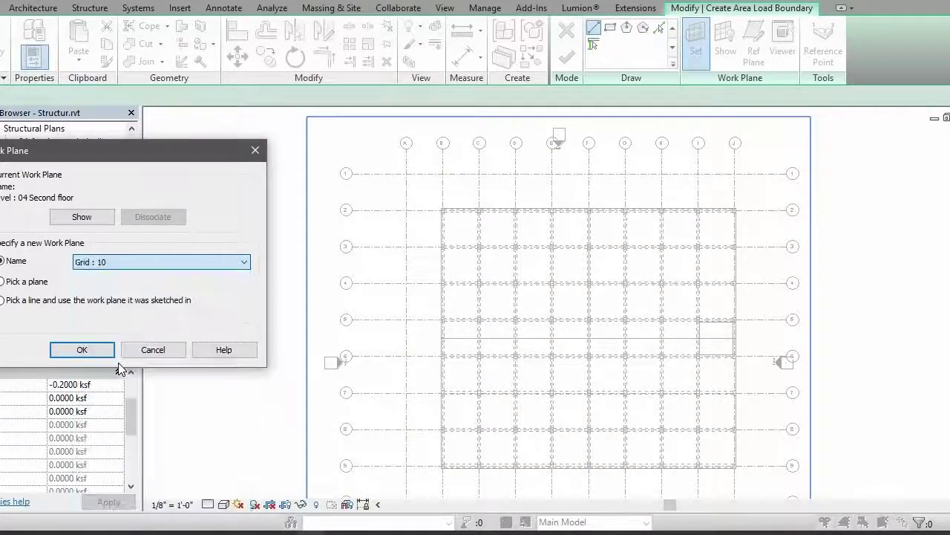
click(82, 349)
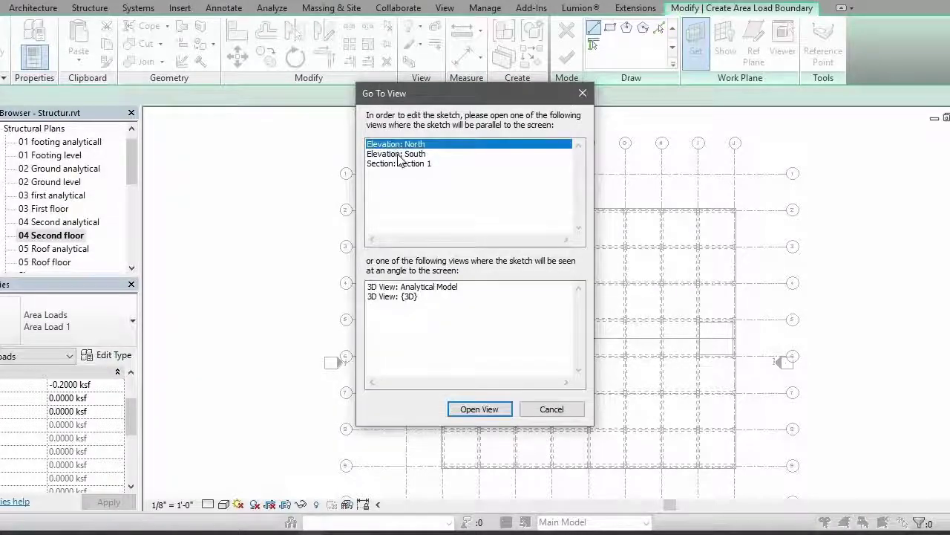
click(395, 154)
click(481, 408)
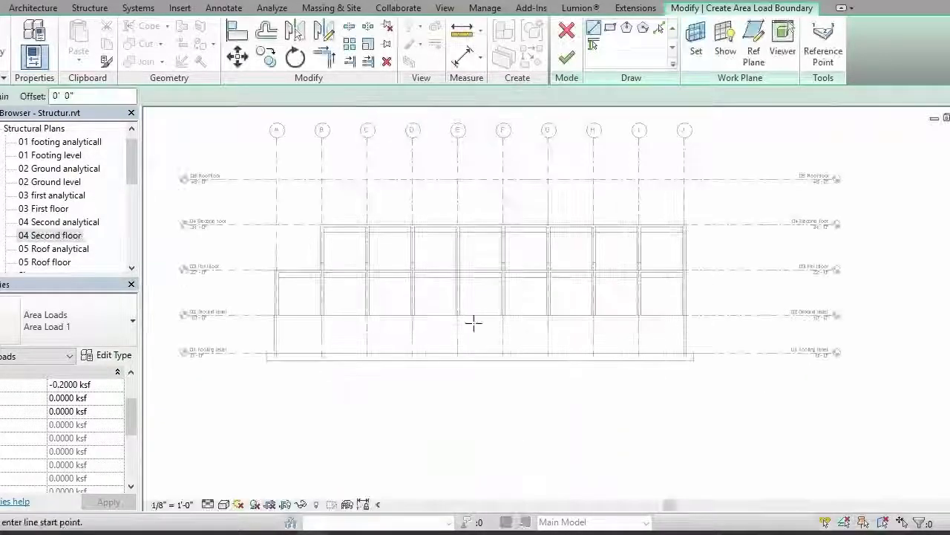
- Draw a rectangular load boundary, about 109' - 1" wide, from grid J at ground level to grid A at the first floor
click(613, 28)
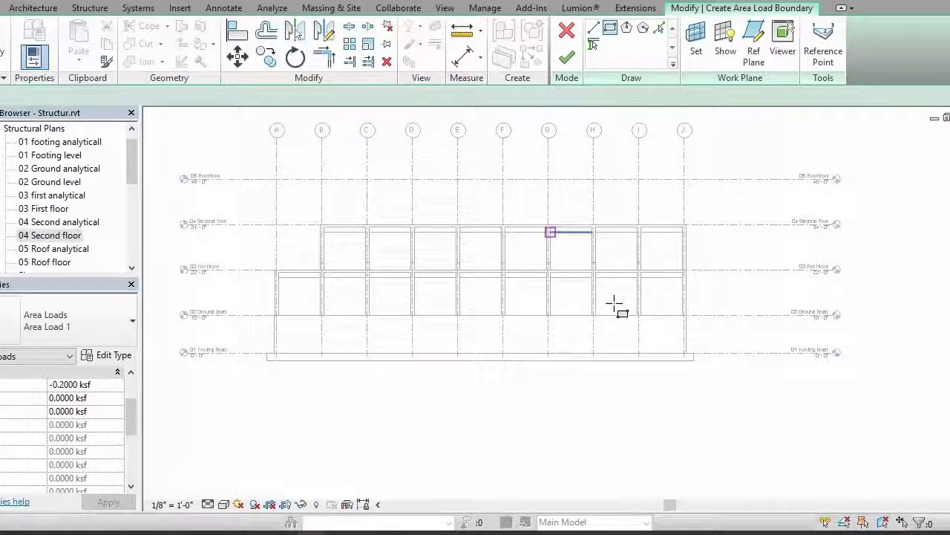
click(684, 315)
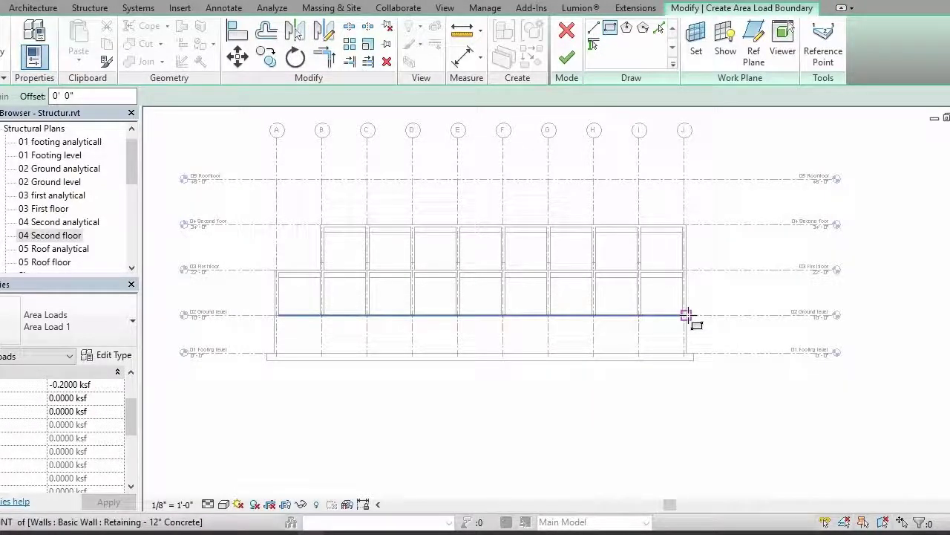
click(275, 271)
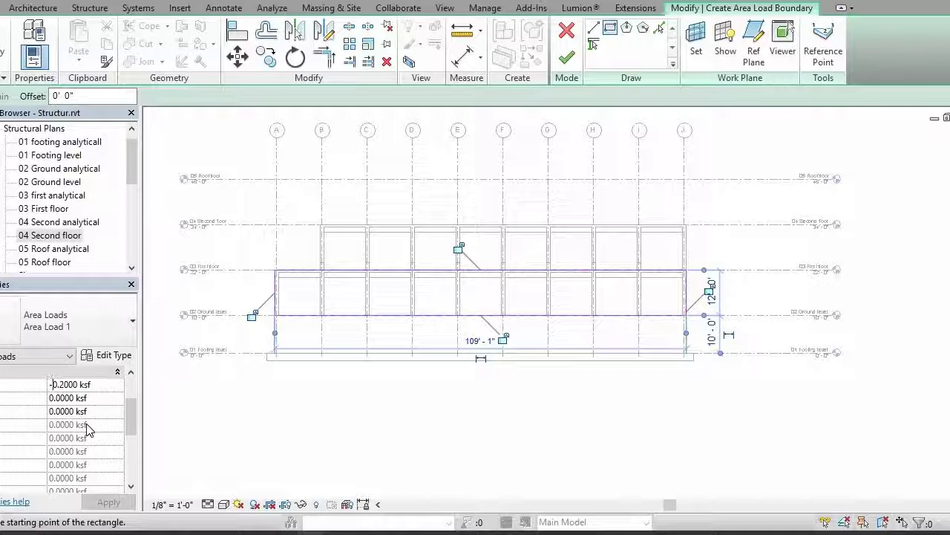
- Set the south area load's X force to 0 ksf and Y force to 0.1 ksf, and finish its boundary
key(BackSpace)
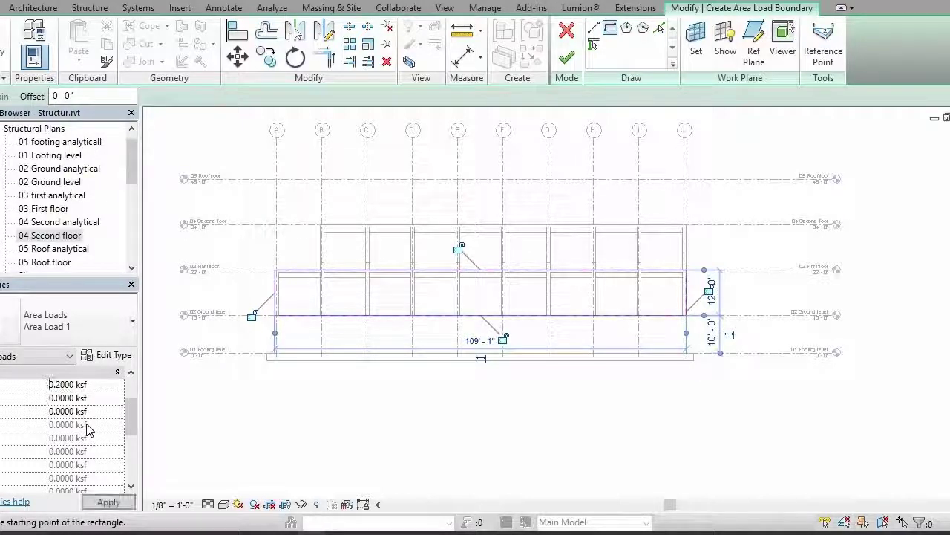
key(Right)
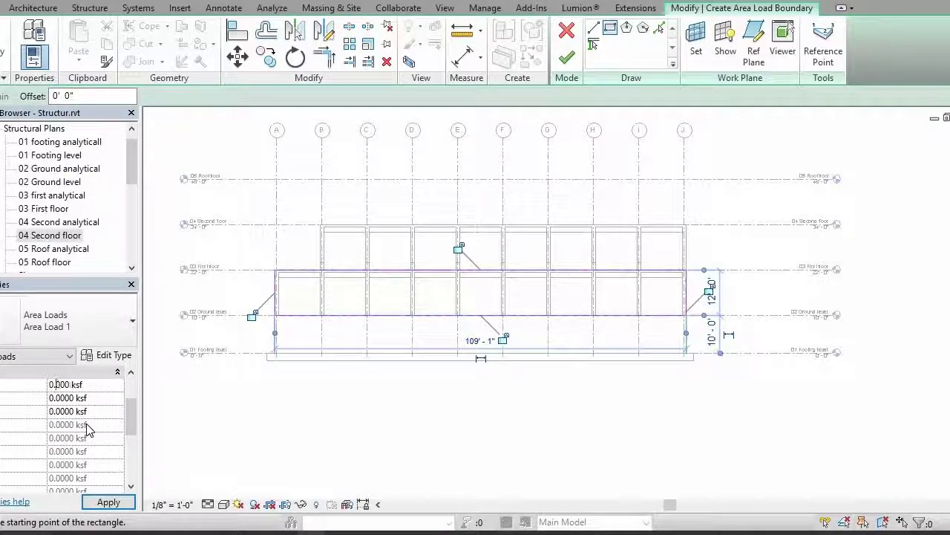
text(0)
click(62, 399)
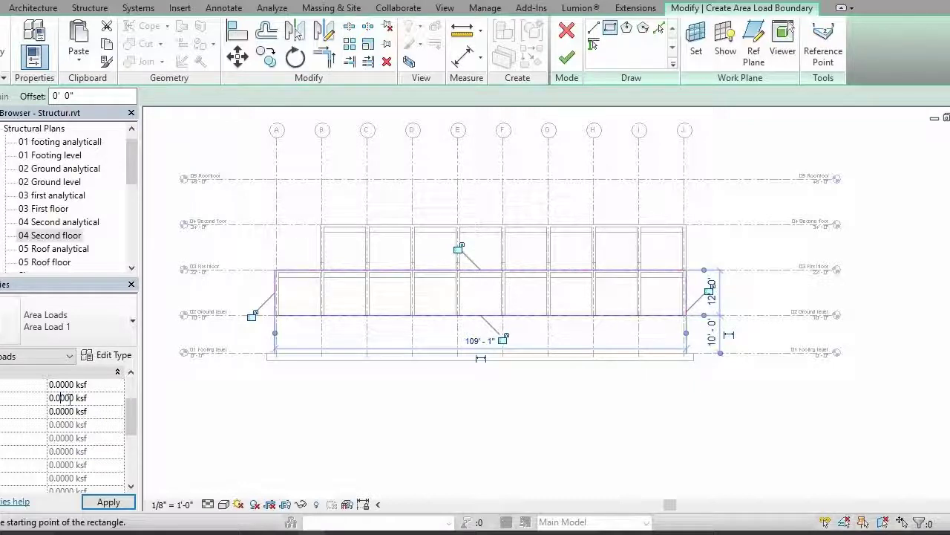
click(98, 501)
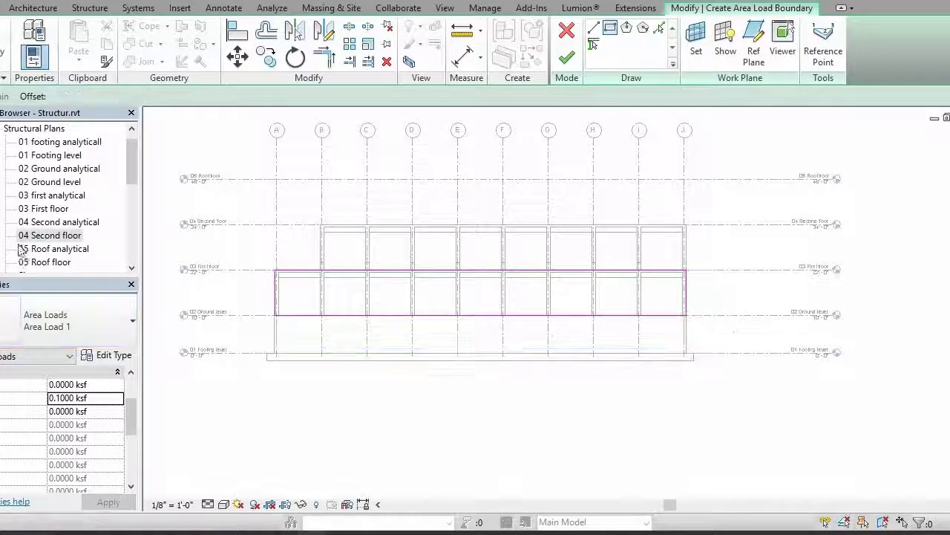
click(567, 58)
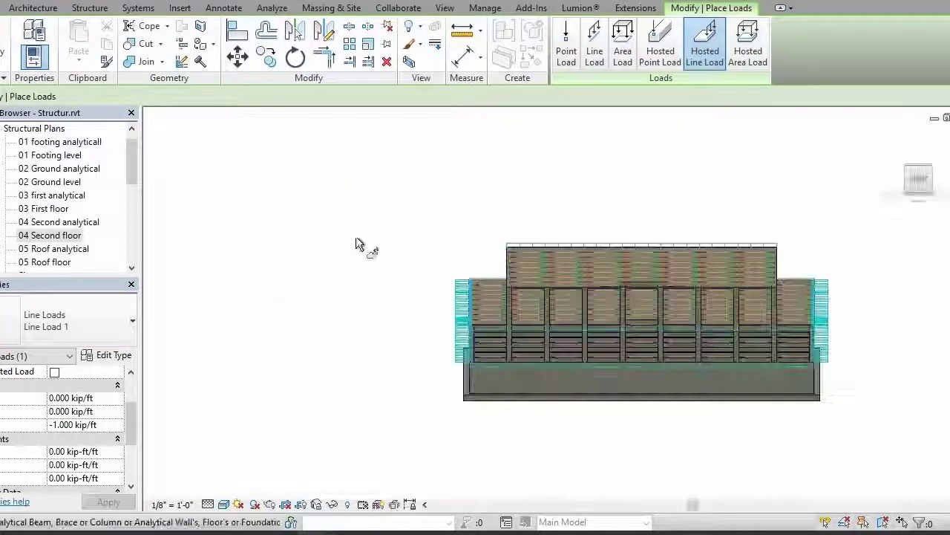
- Inspect the area loads on all faces of the 3D model from the front and from above, and end load placement
mouse_move(918, 178)
mouse_down()
mouse_move(839, 198)
mouse_move(830, 245)
mouse_move(794, 216)
mouse_move(757, 238)
mouse_move(631, 234)
mouse_up()
middle_drag(912, 290, 742, 265)
click(919, 190)
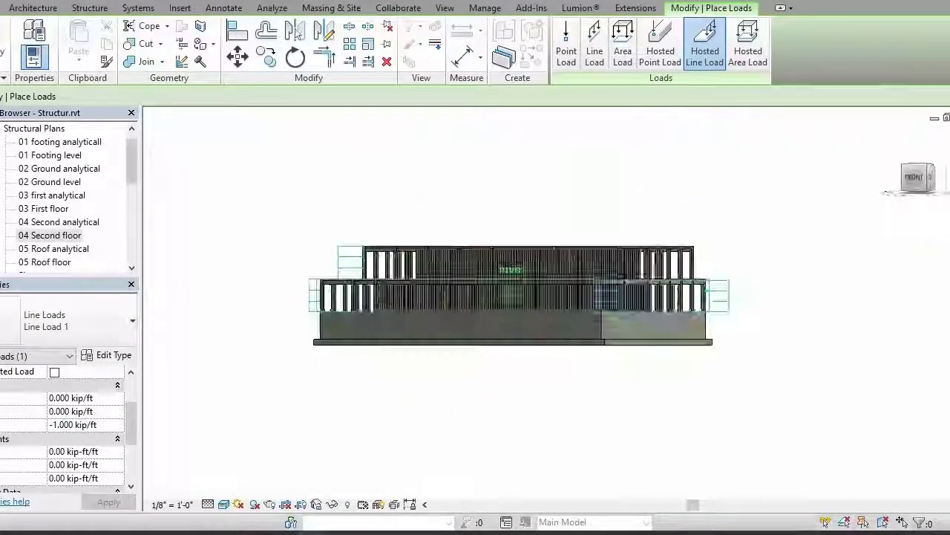
click(933, 165)
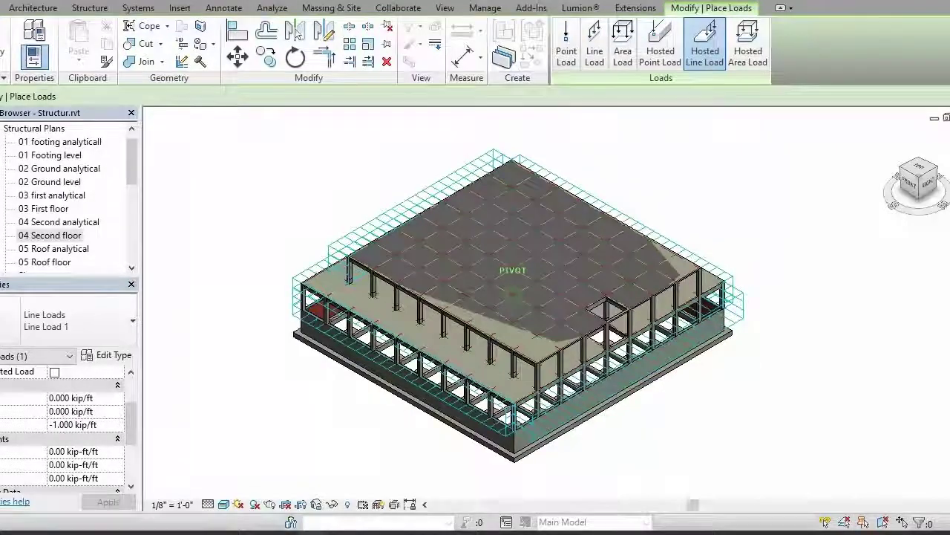
mouse_move(513, 294)
shift+middle_down()
mouse_move(490, 326)
mouse_move(565, 334)
mouse_move(513, 330)
mouse_move(475, 371)
mouse_move(486, 367)
mouse_move(513, 295)
shift+middle_up()
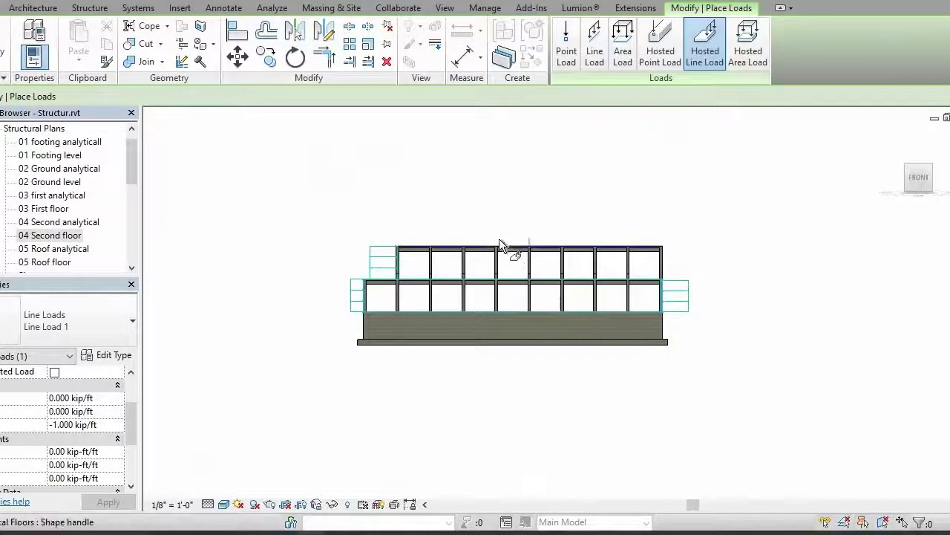
key(Escape)
key(Escape)
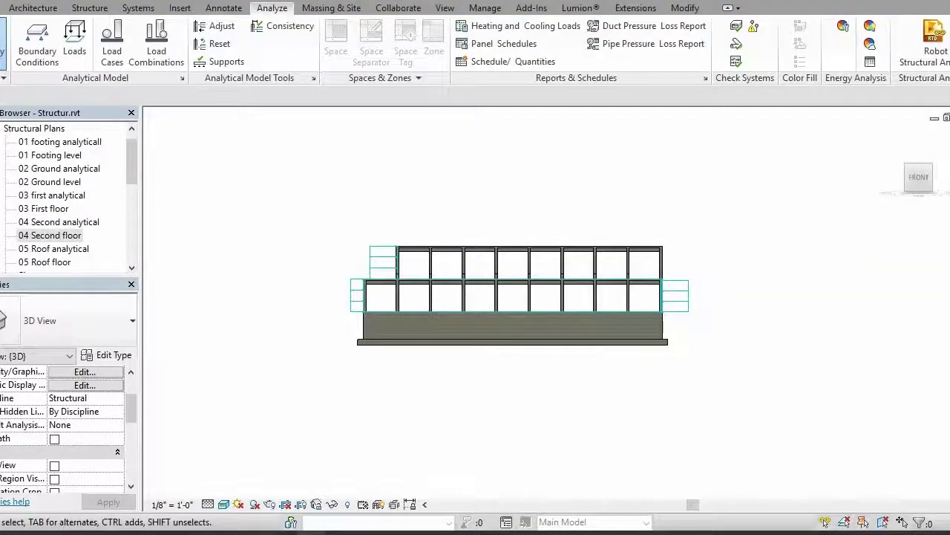
shift+middle_drag(512, 295, 427, 371)
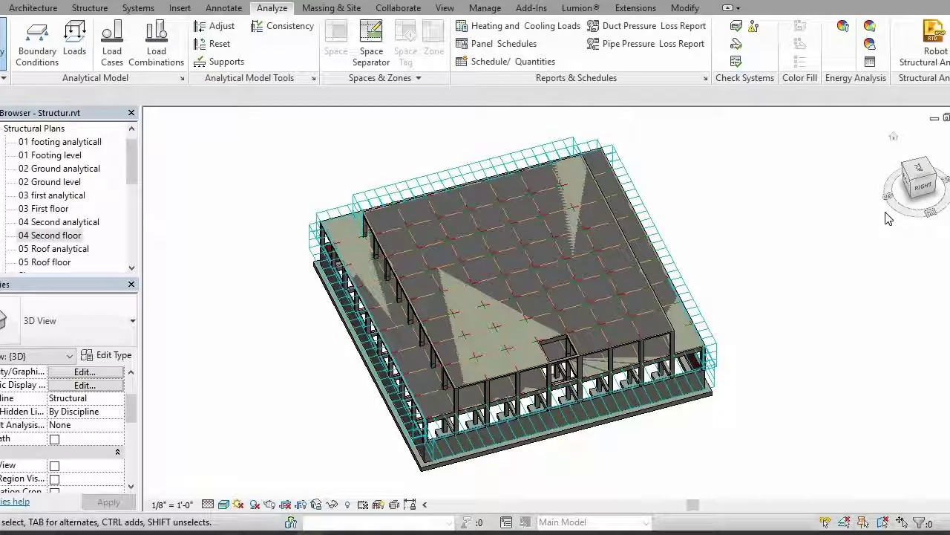
drag(930, 184, 925, 189)
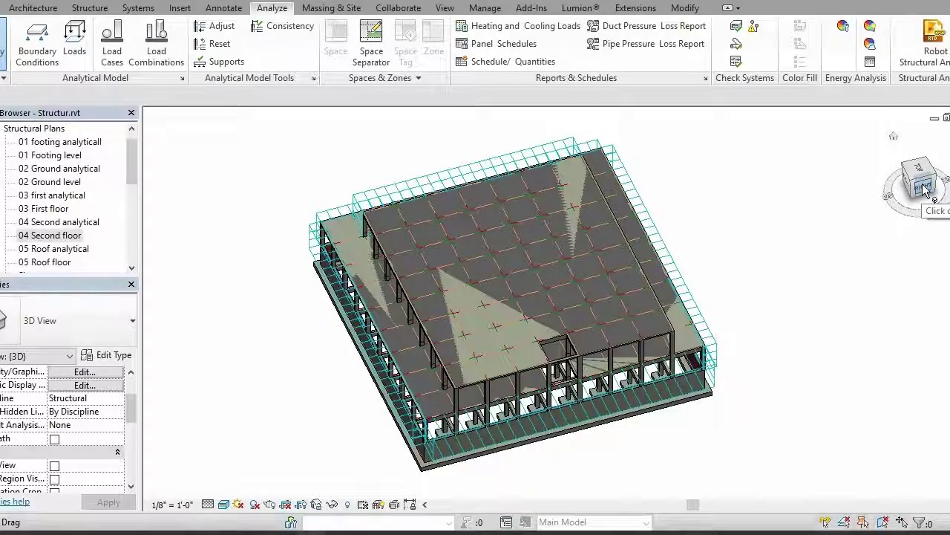